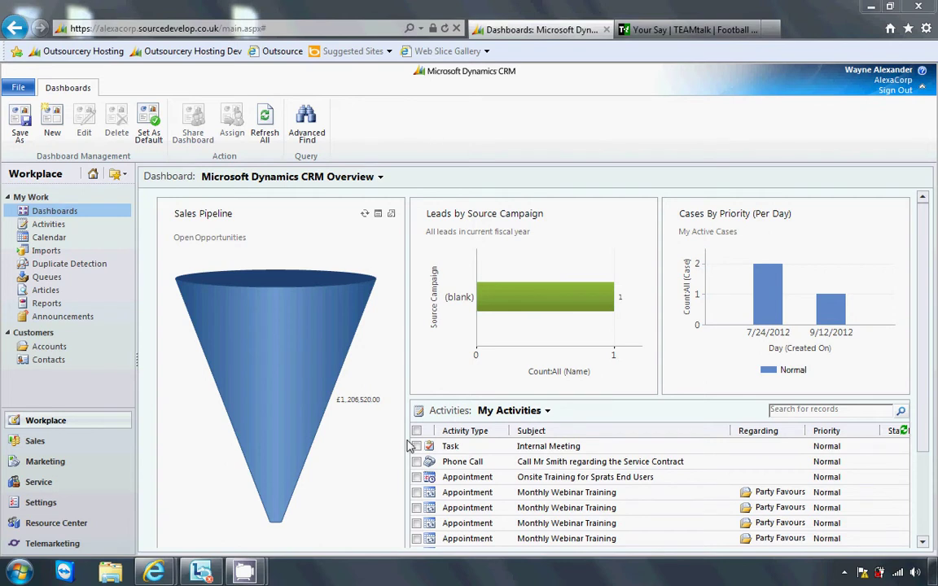
Open the Telemarketing Solution from the list of all solutions in Settings
click(100, 504)
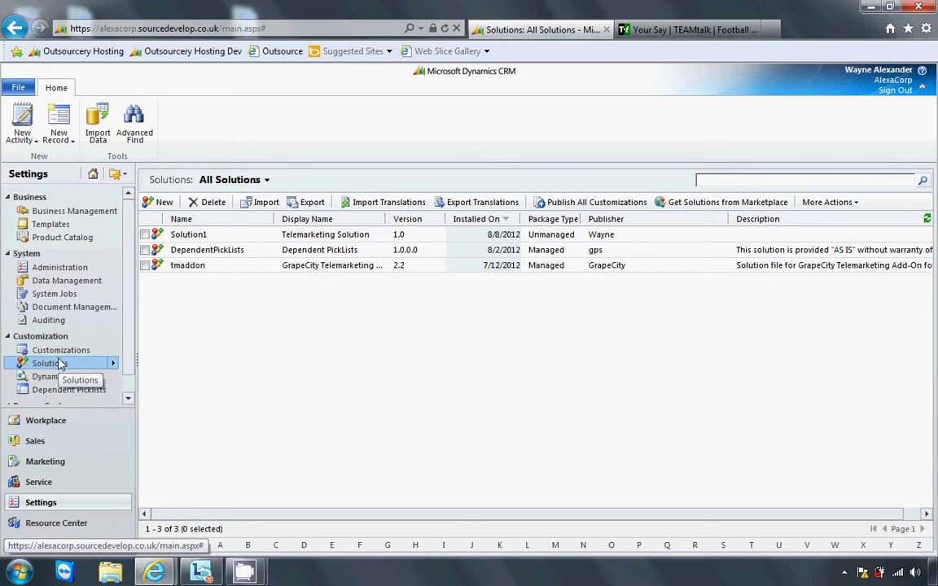
click(59, 364)
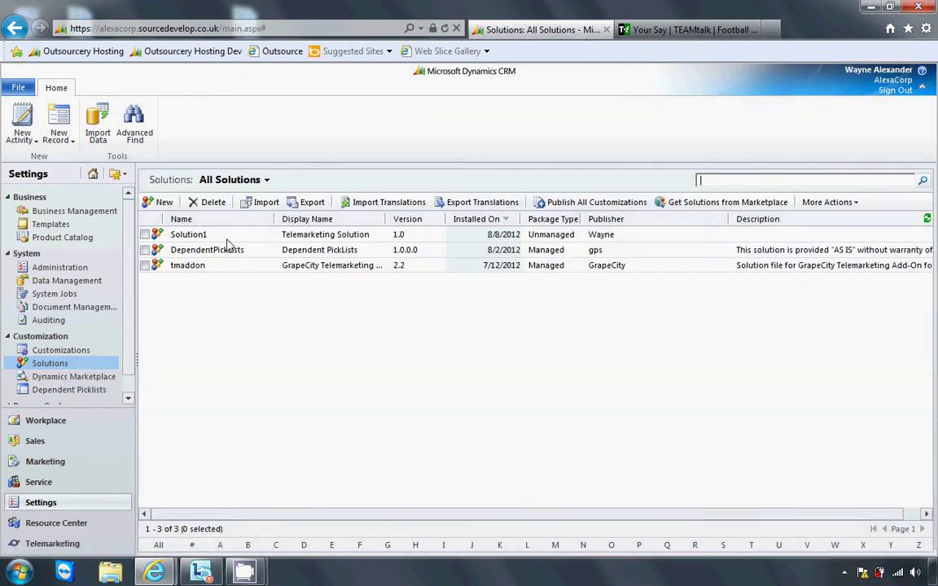
click(228, 240)
double_click(229, 244)
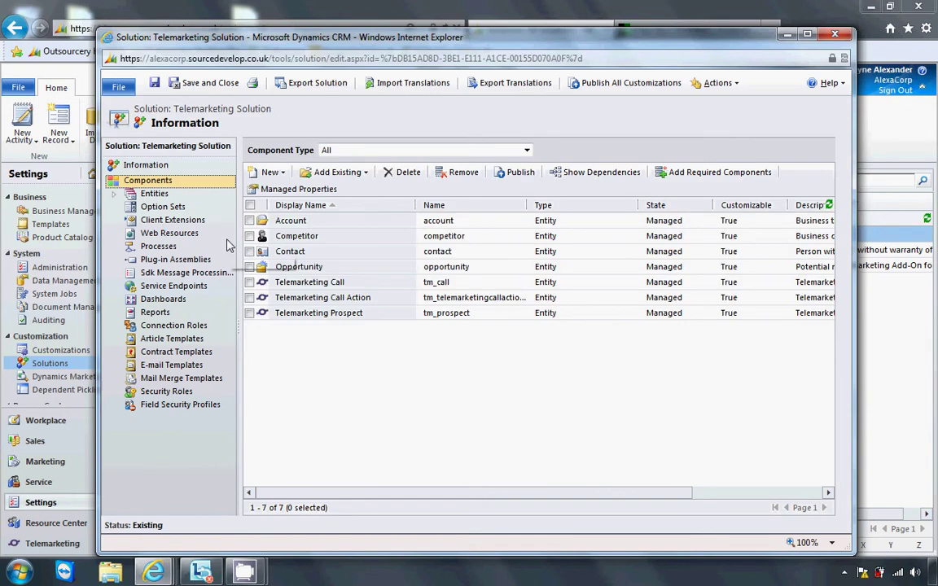
Open the Account entity's main Information form for editing
click(121, 196)
click(126, 207)
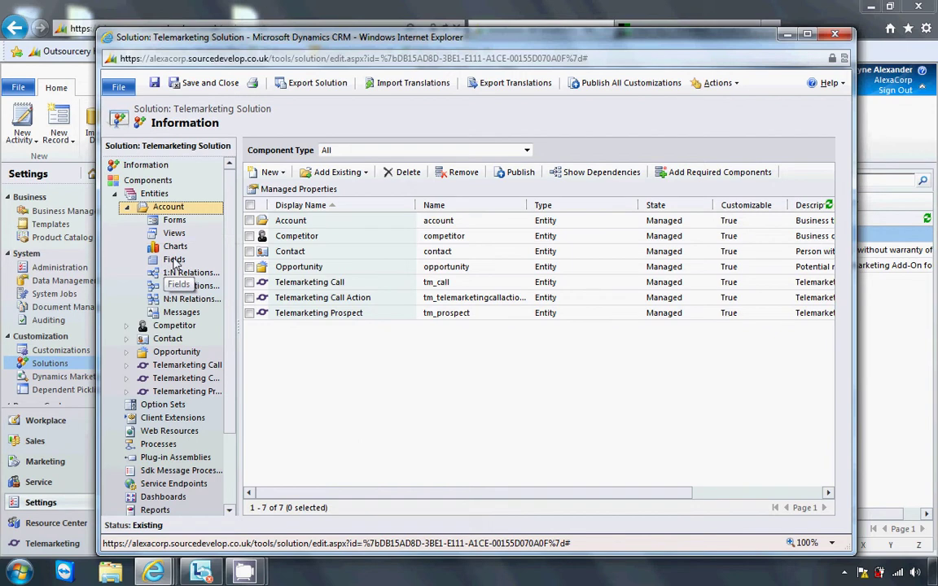
click(179, 223)
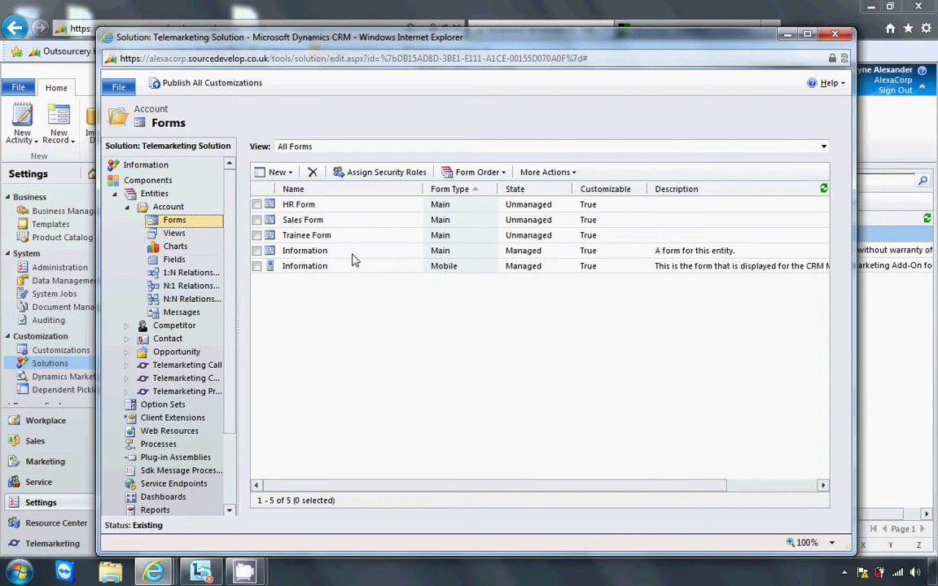
double_click(353, 259)
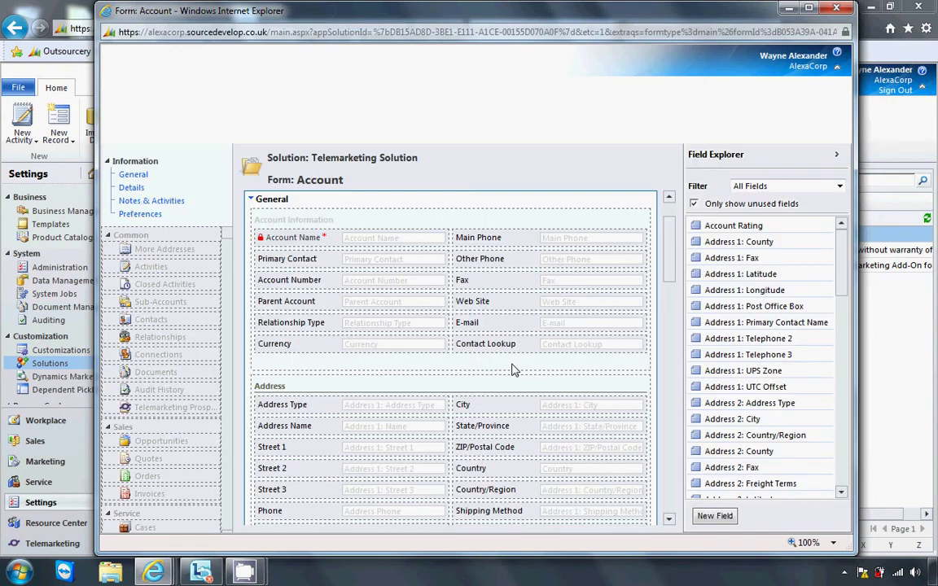
Start a new field on the Account form with the display name HR Secure Field
click(704, 522)
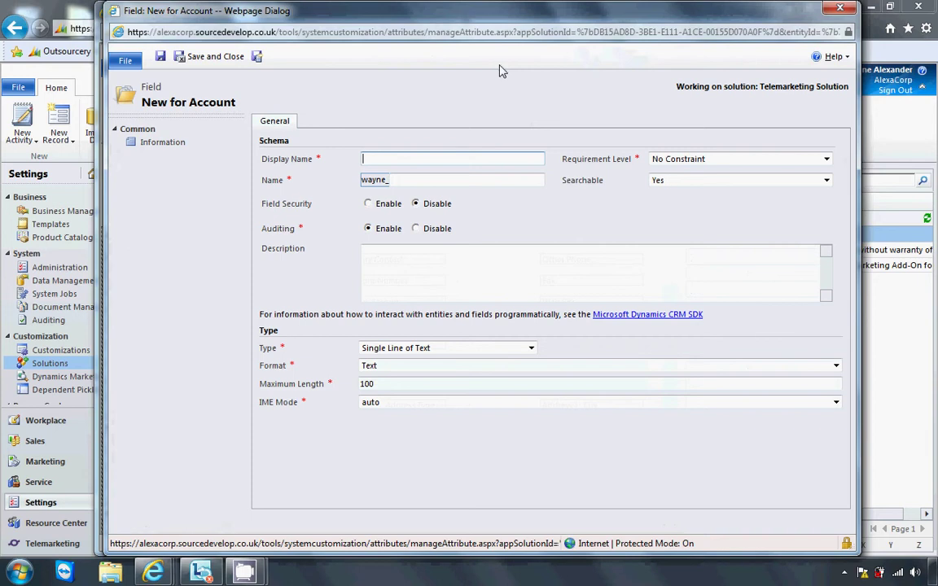
text(h)
key(BackSpace)
text(HR Secure Field)
click(534, 212)
drag(477, 186, 394, 188)
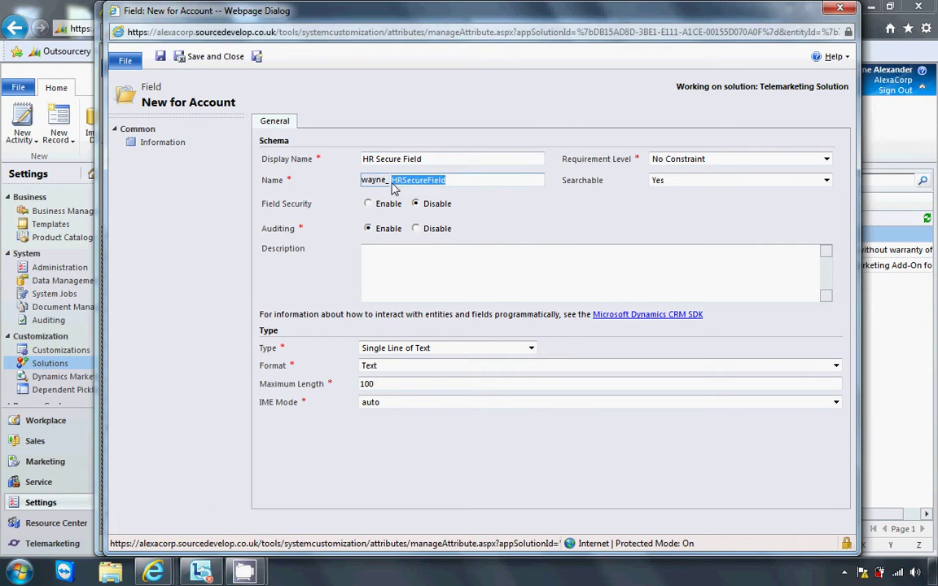
Set the field's requirement level to No Constraint, enable its field security, and save and close it
click(682, 161)
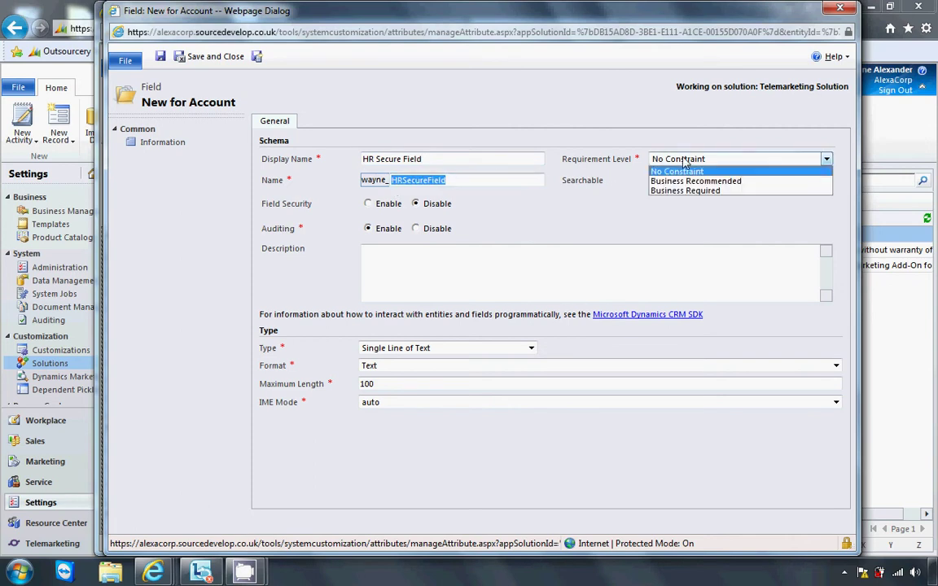
click(680, 171)
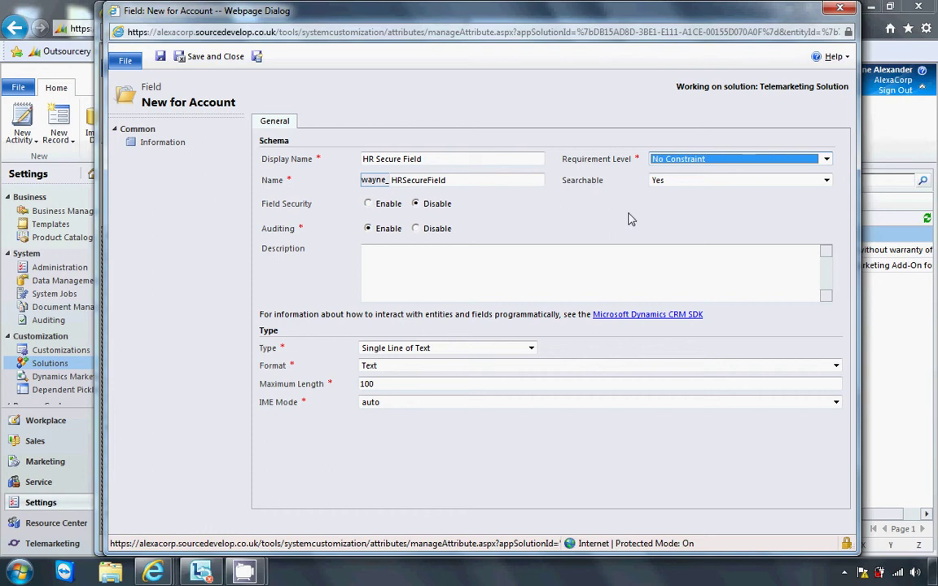
click(371, 204)
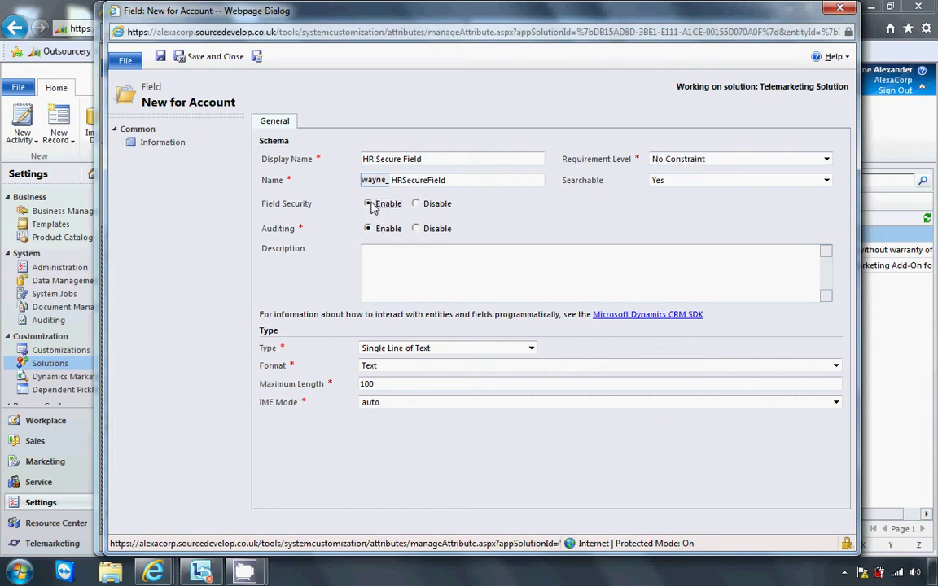
click(216, 61)
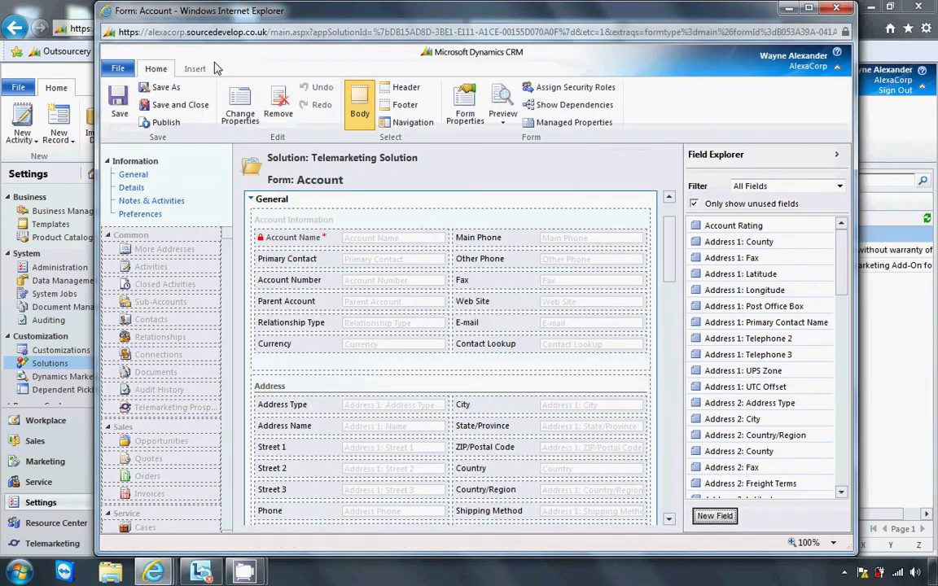
Place the custom HR Secure Field below Phone in the Address section, and publish and close the Account form
click(840, 189)
click(818, 208)
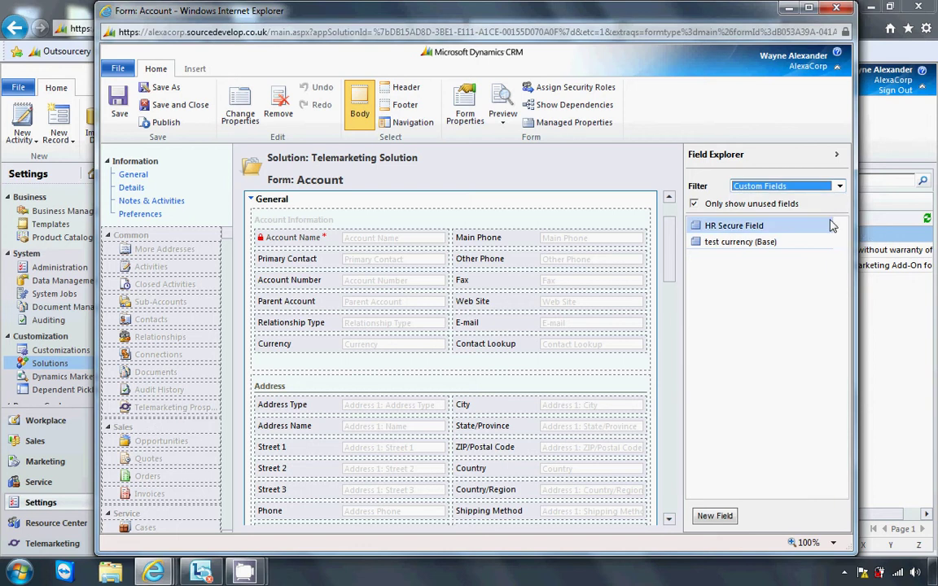
mouse_move(668, 260)
mouse_down()
mouse_move(675, 315)
mouse_move(668, 251)
mouse_up()
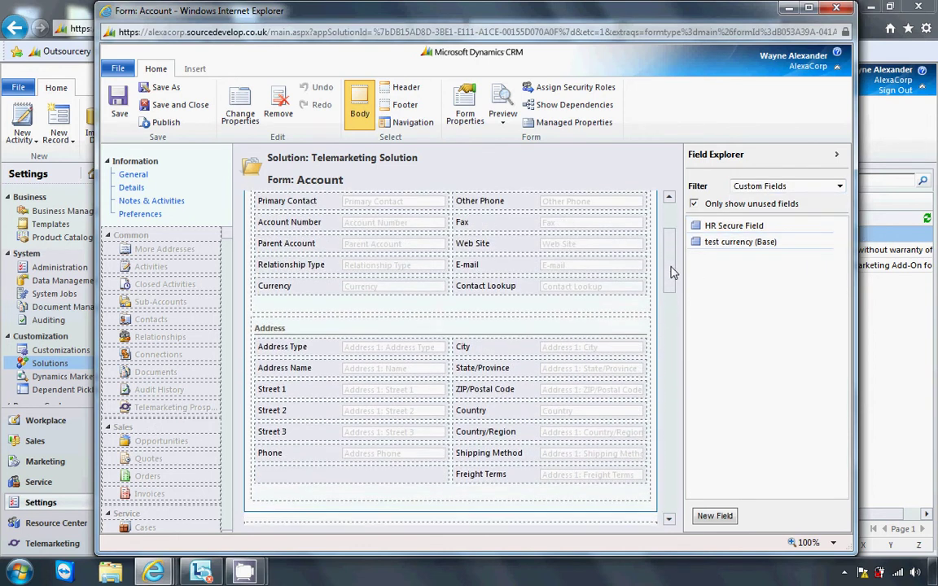
click(725, 226)
drag(537, 306, 359, 482)
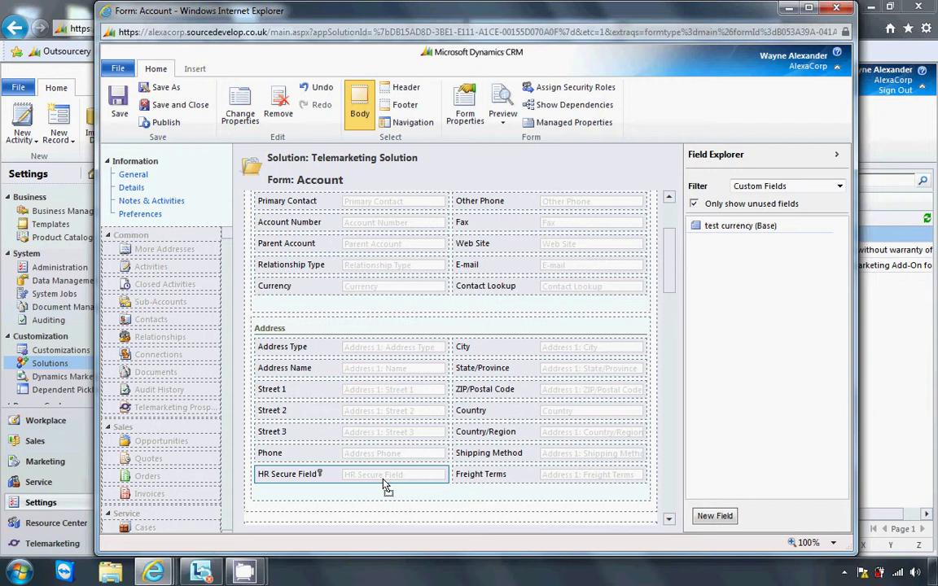
click(165, 124)
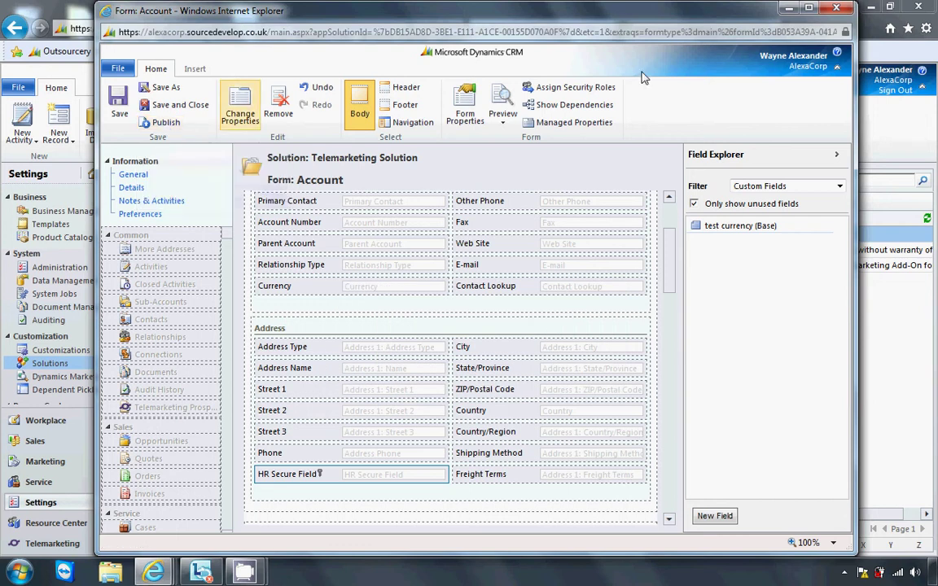
click(841, 9)
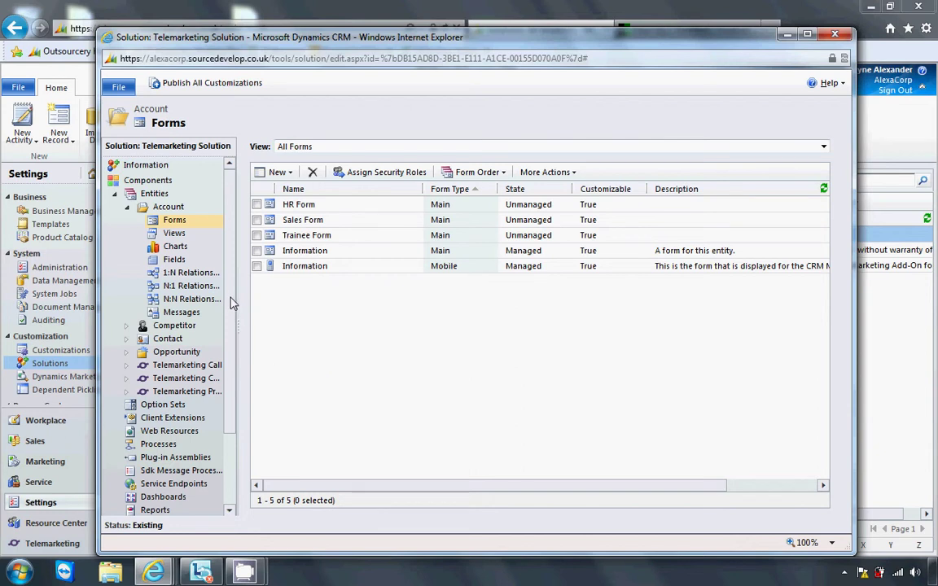
Start a new field security profile in the Telemarketing Solution
scroll(230, 309, down, 2)
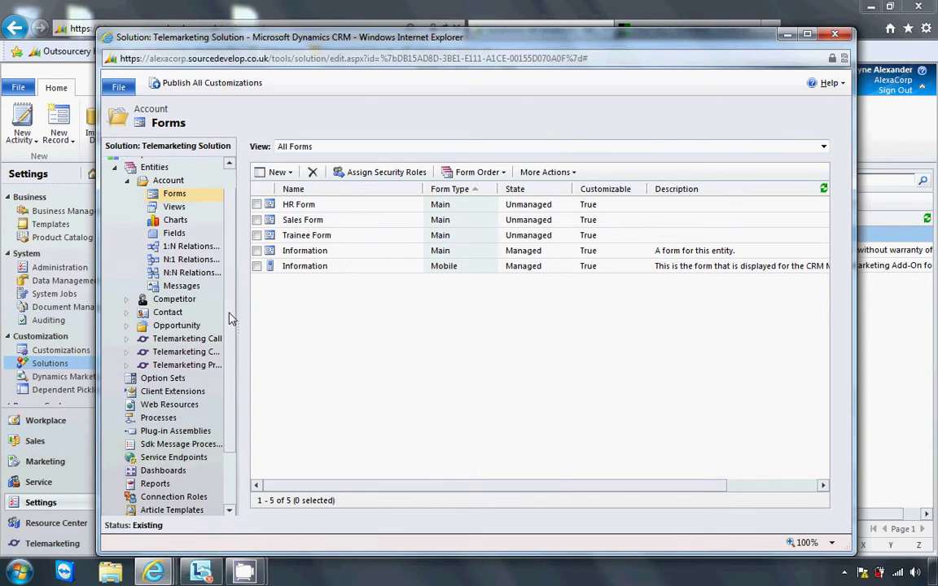
drag(230, 318, 242, 374)
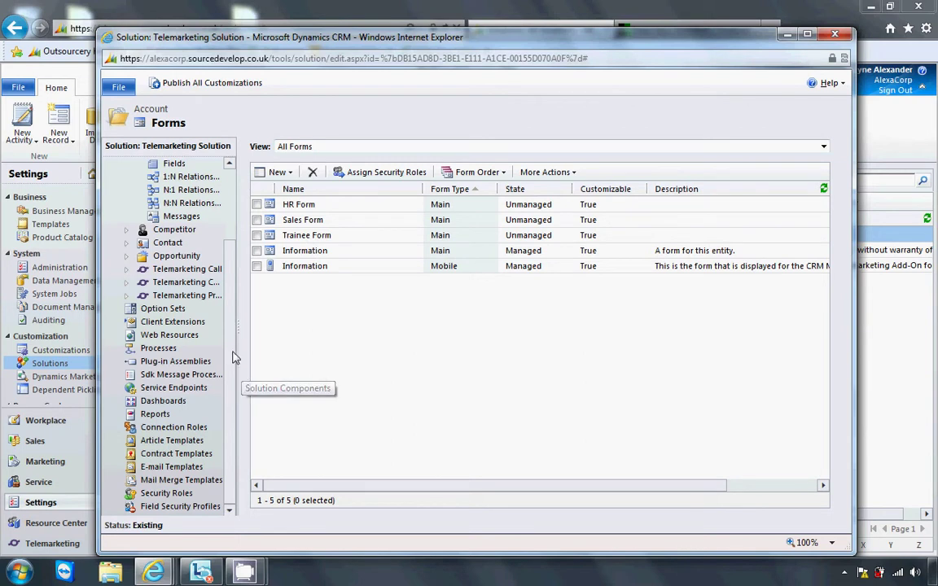
mouse_move(232, 353)
mouse_down()
mouse_move(232, 286)
mouse_move(233, 363)
mouse_up()
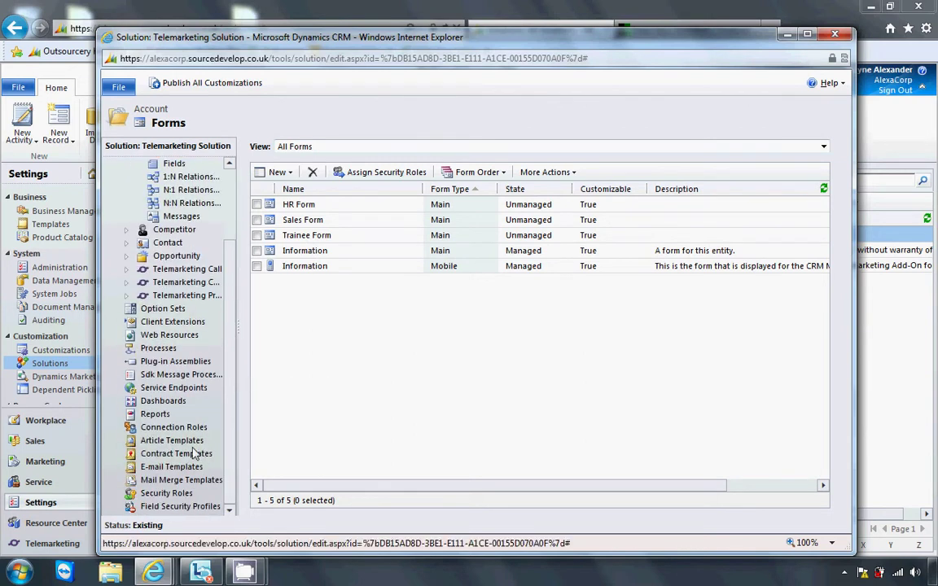
click(179, 508)
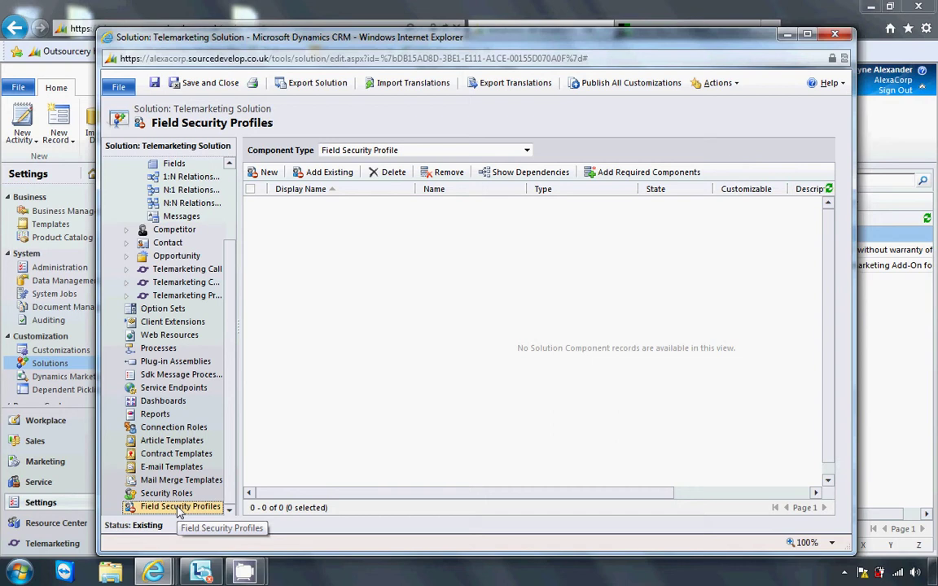
click(269, 172)
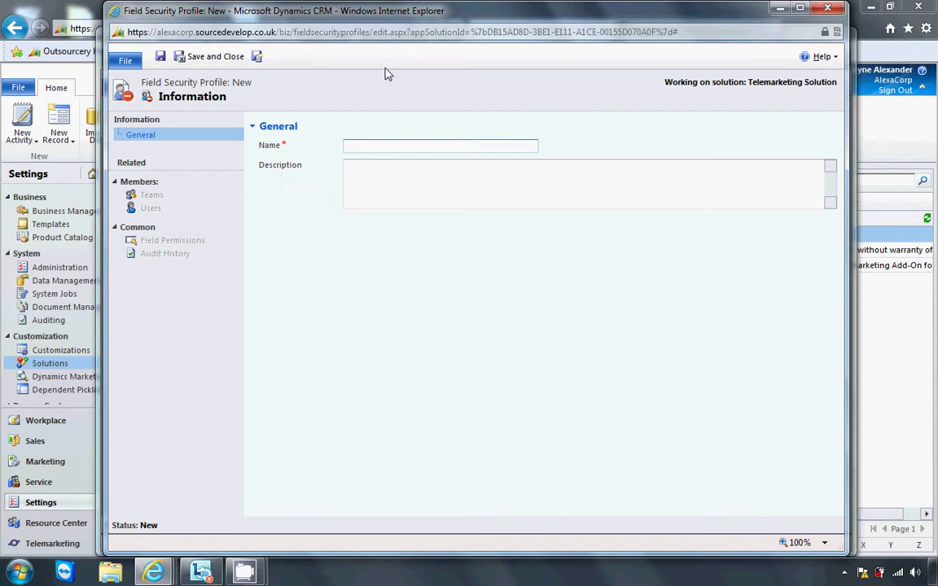
Name the profile HR Security Profile, describe it as "only HR staff can see the data in these fields", and save it
drag(383, 18, 401, 58)
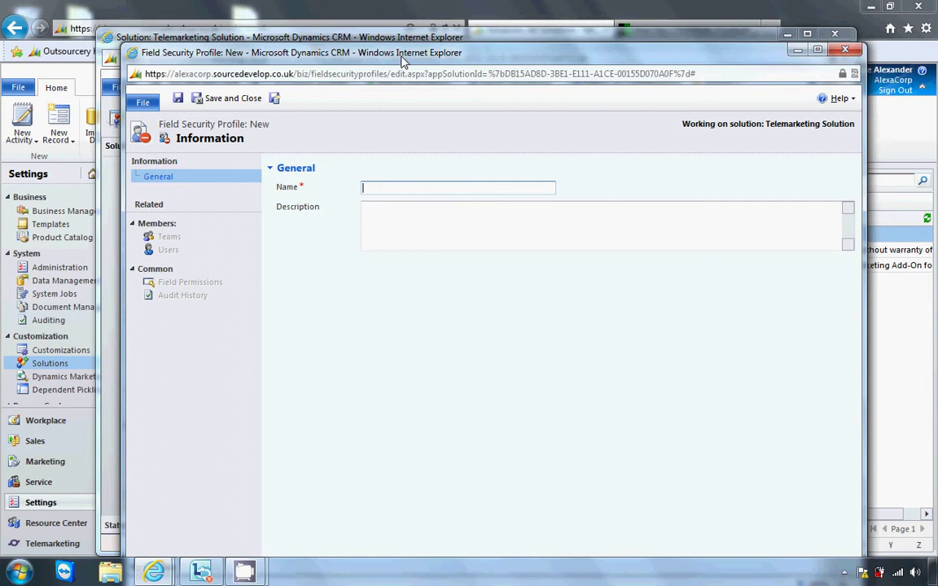
text(HR Security Profile)
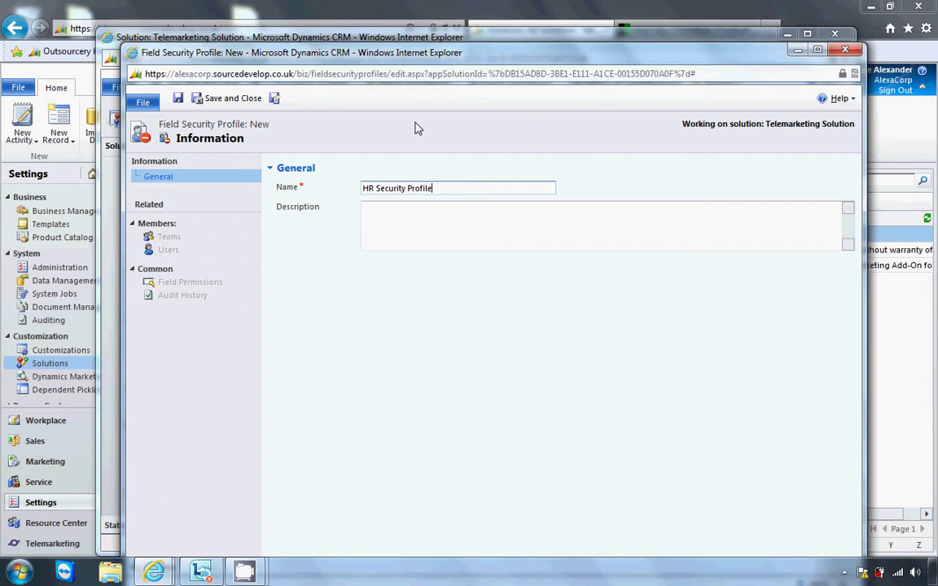
click(441, 241)
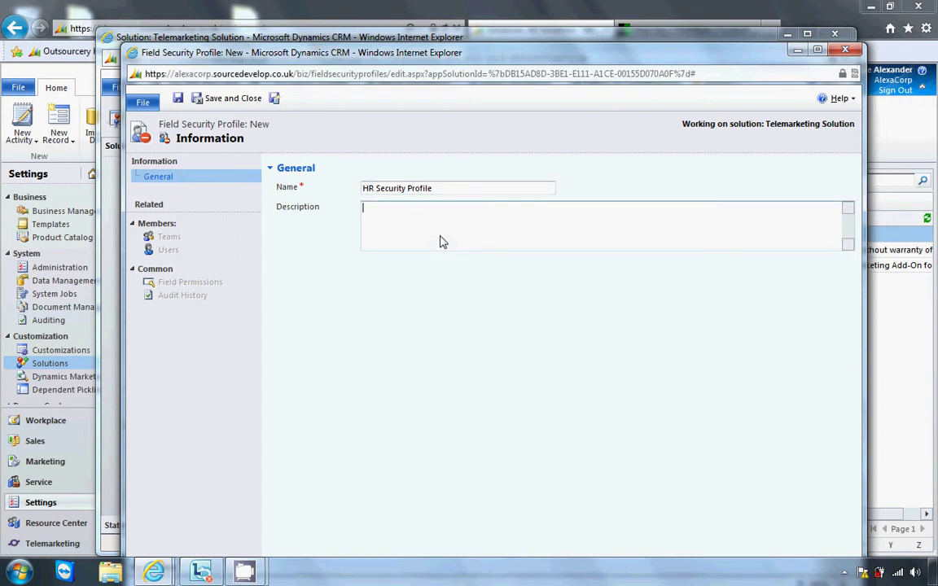
text(only HR staff can see the data in th)
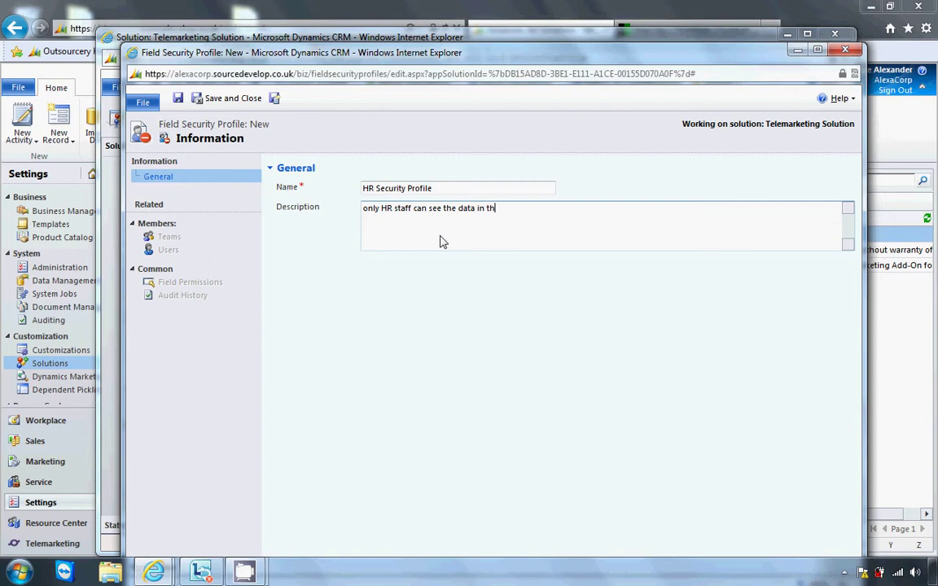
text(ese fields)
click(178, 98)
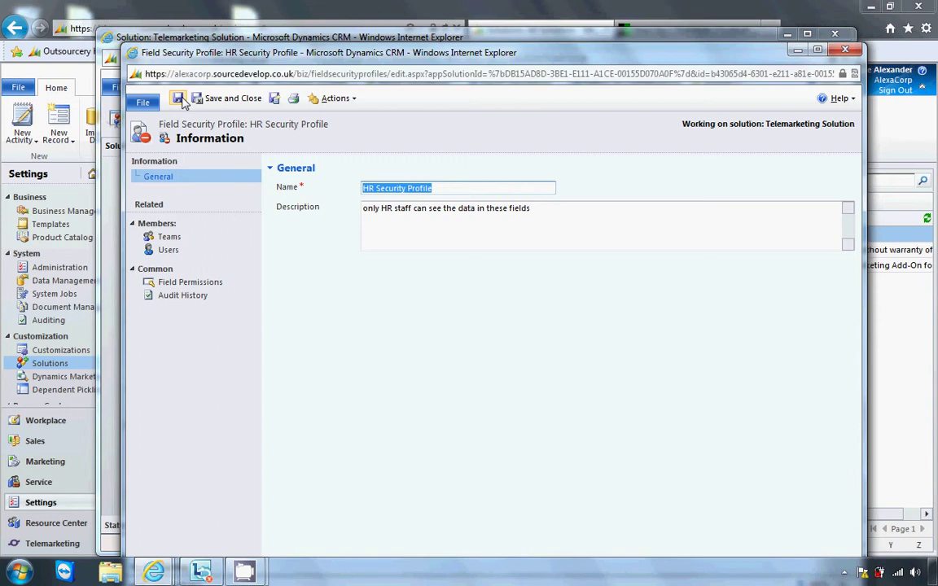
Start a new team record from the lookup for adding team members to the security profile
click(181, 238)
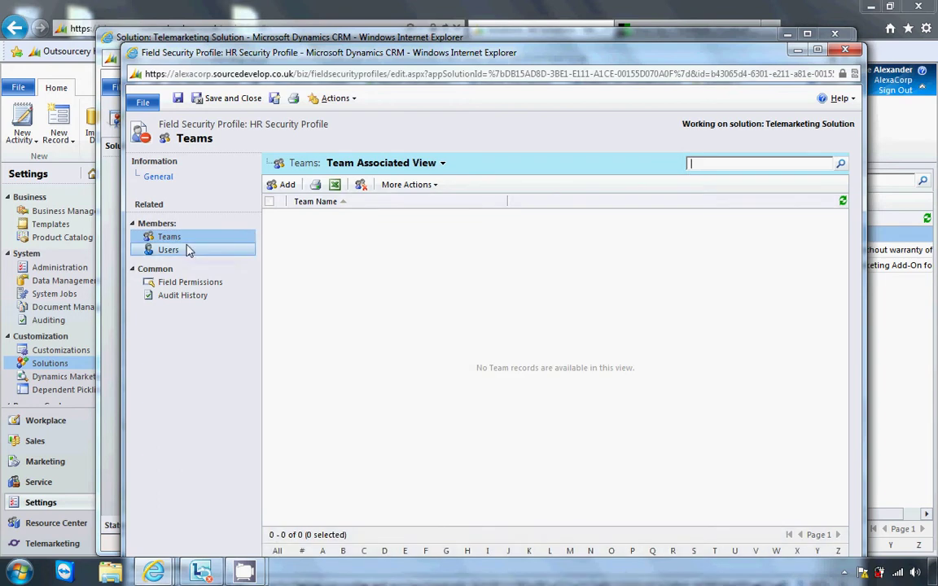
click(188, 251)
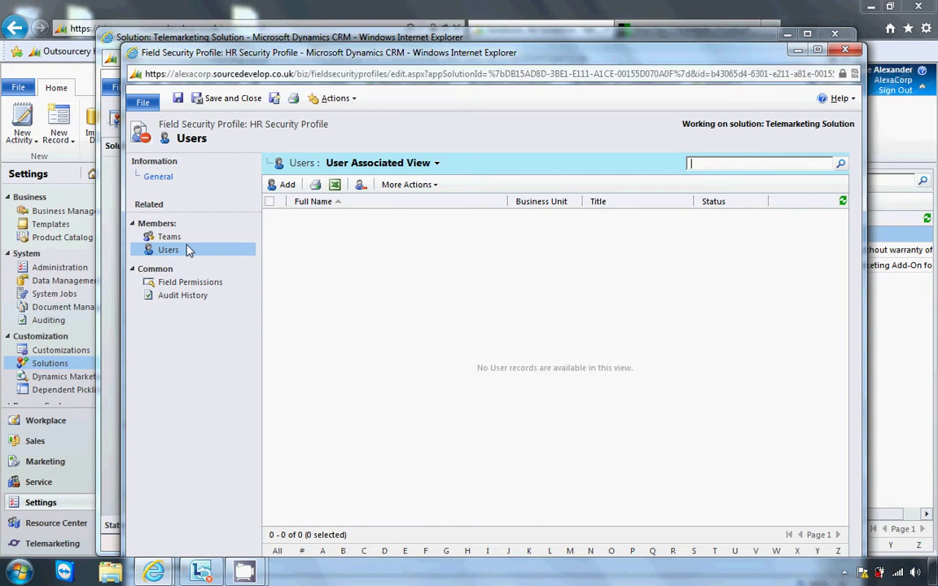
click(191, 237)
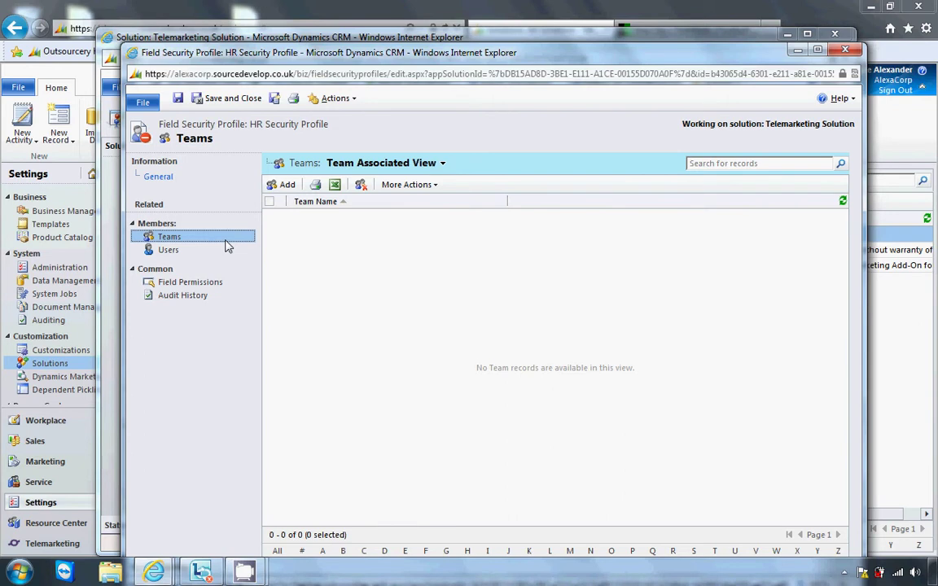
click(277, 184)
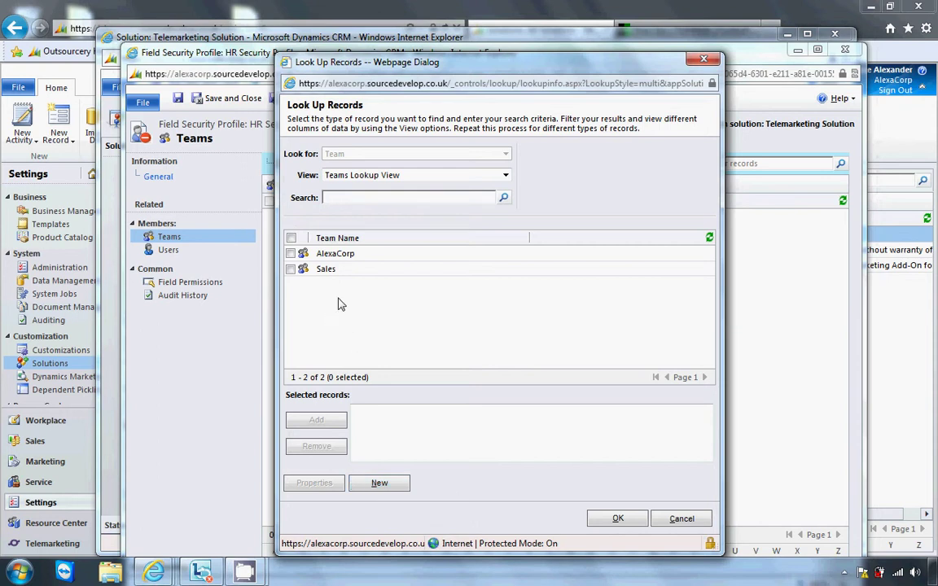
click(397, 492)
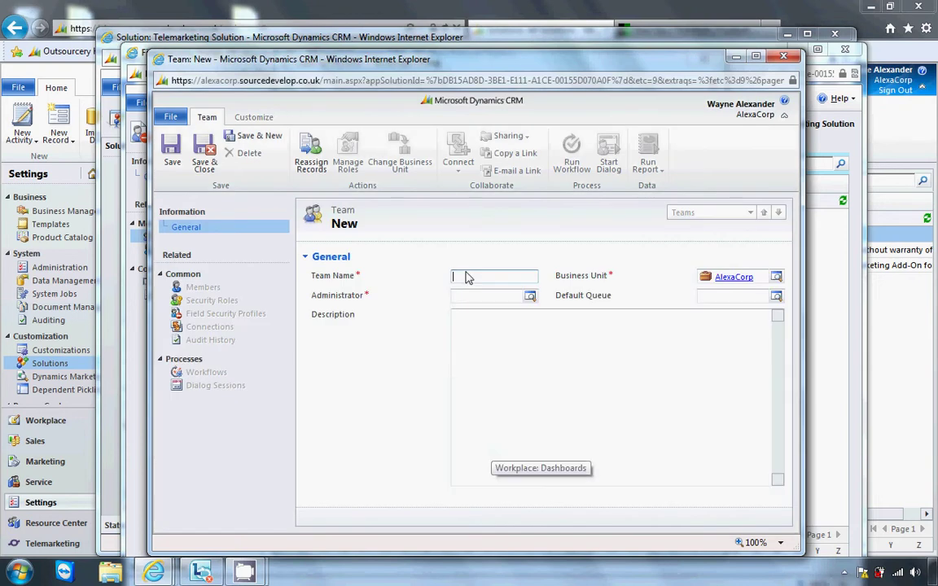
Name the new team HR and select the signed-in user as its administrator
text(HR)
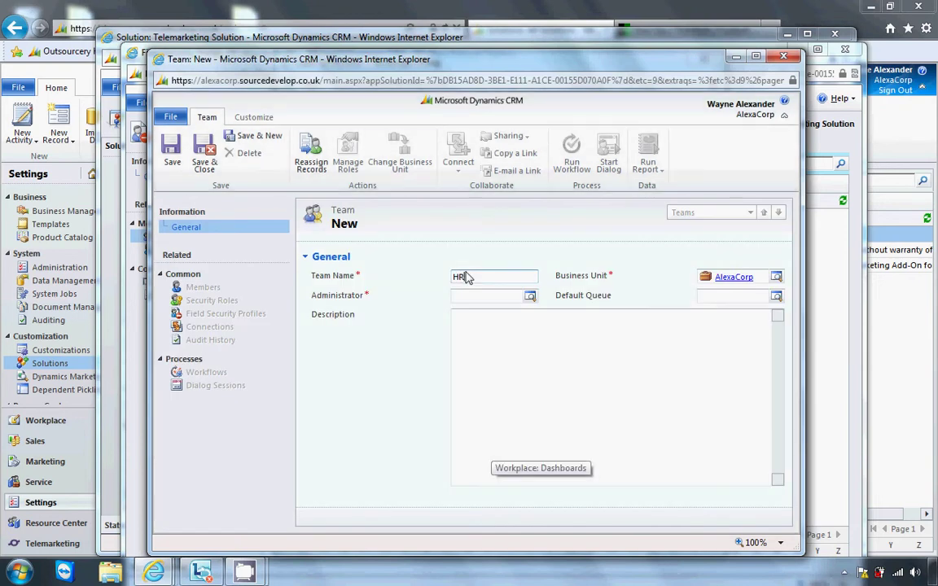
click(530, 297)
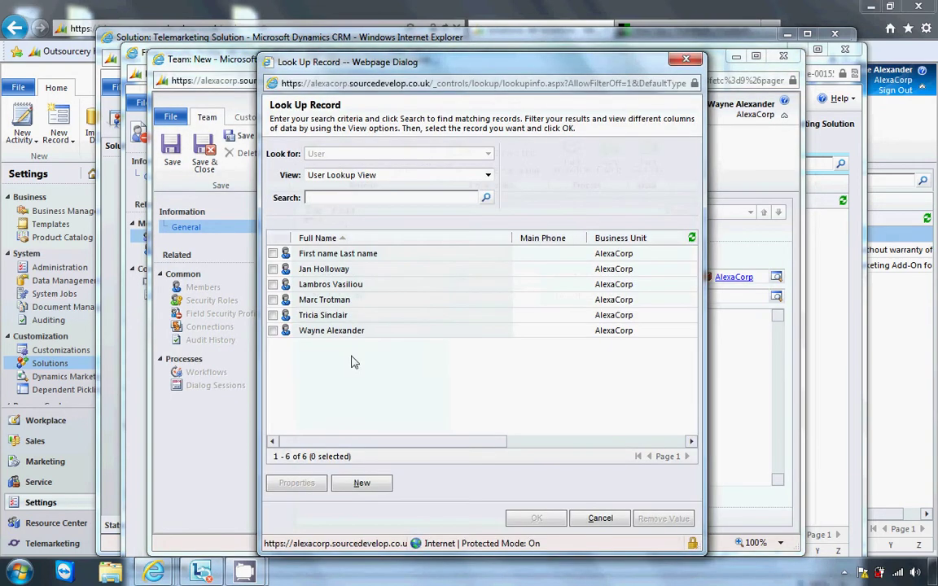
click(273, 332)
click(535, 518)
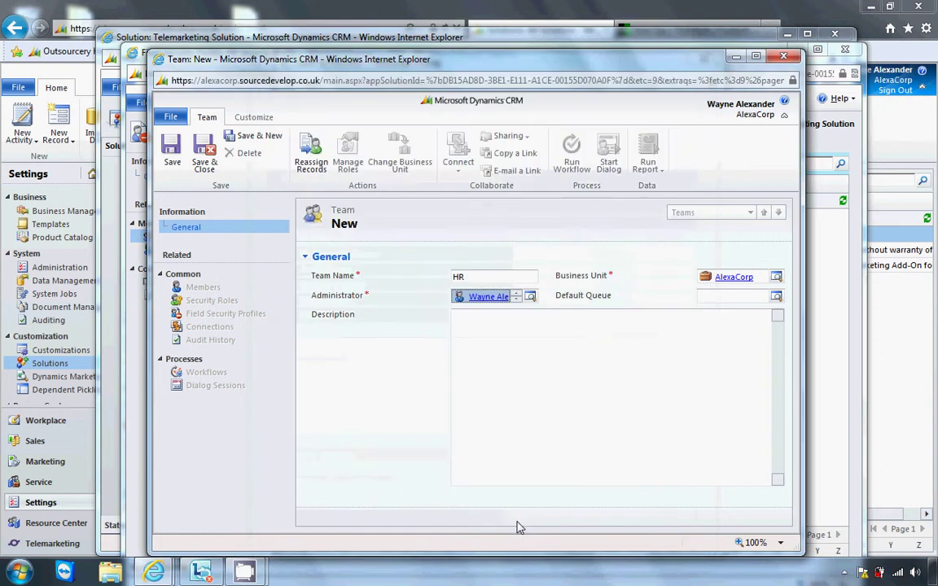
Save the HR team and add the third and fourth users in the user lookup as its members
click(178, 157)
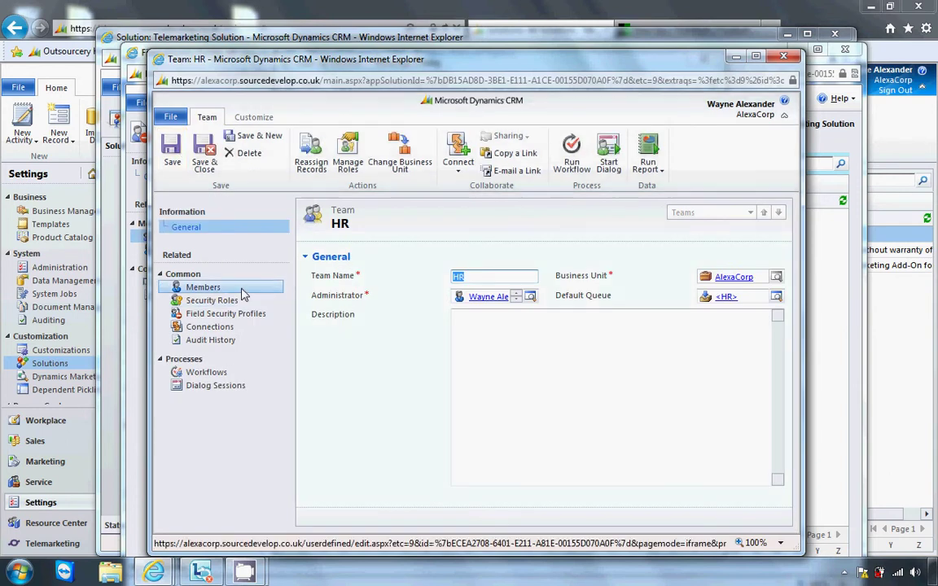
click(203, 288)
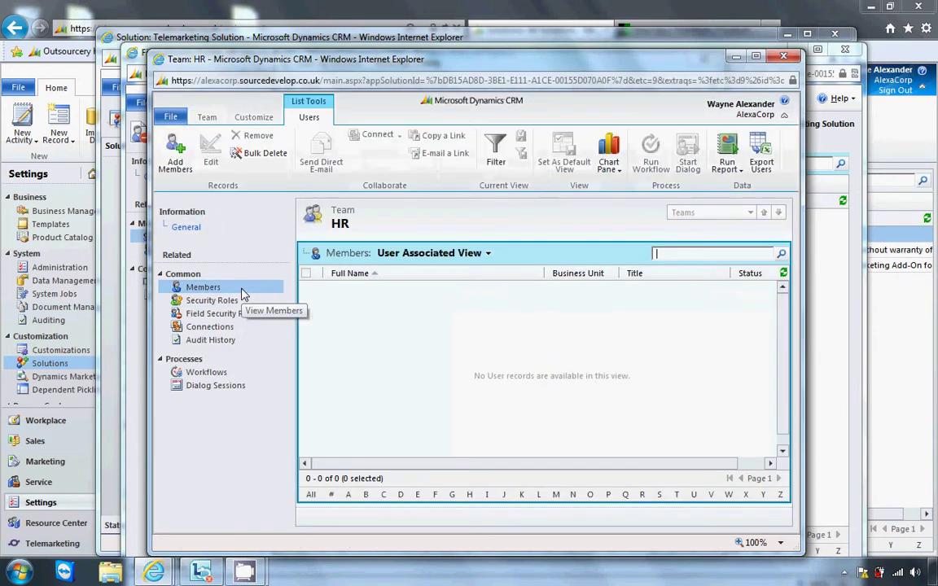
click(176, 156)
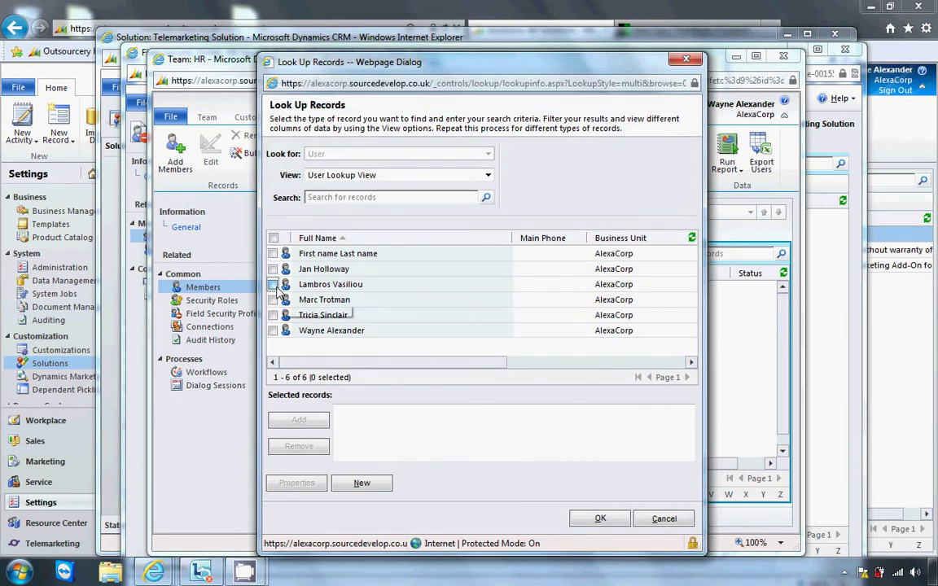
click(274, 285)
click(274, 300)
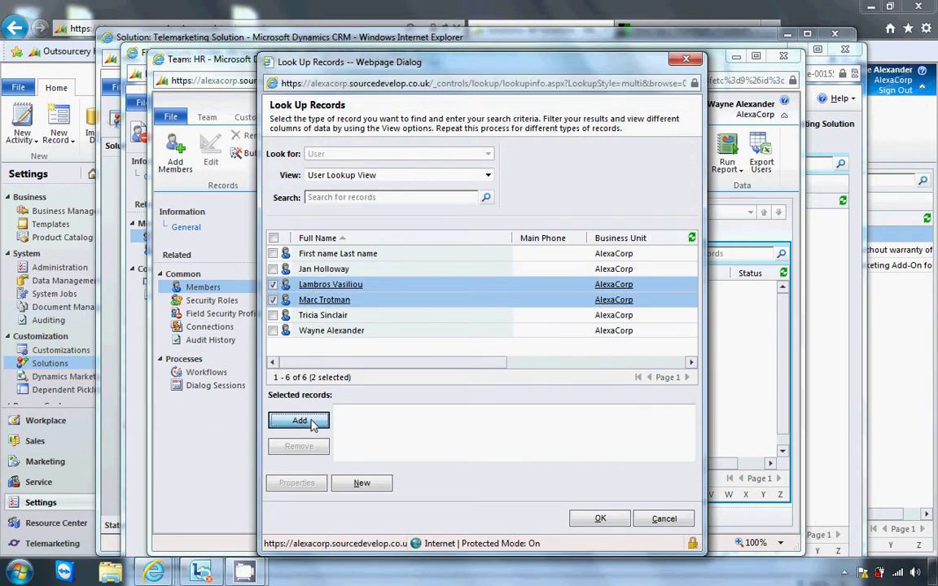
click(300, 421)
click(599, 518)
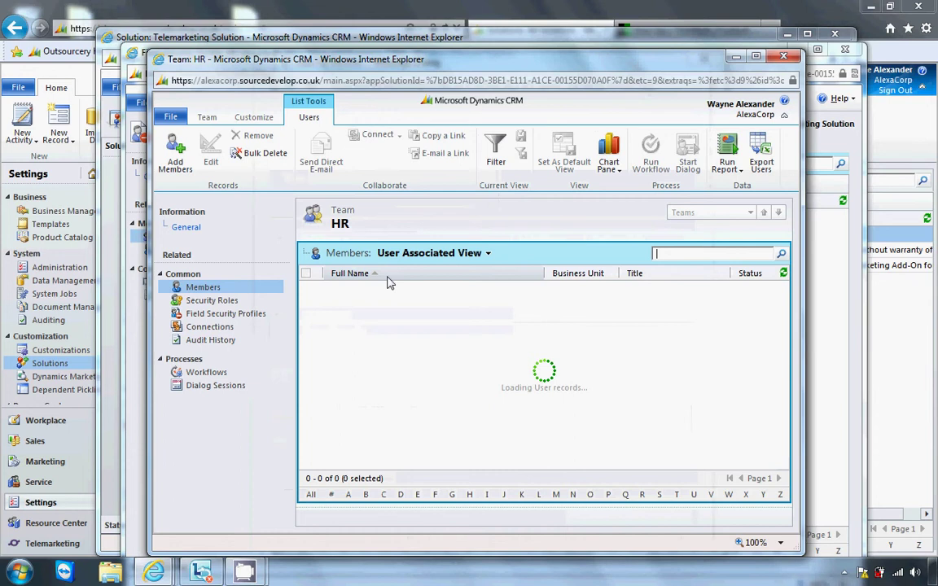
Save and close the HR team, and add it to the HR Security Profile's teams
click(170, 117)
mouse_move(203, 139)
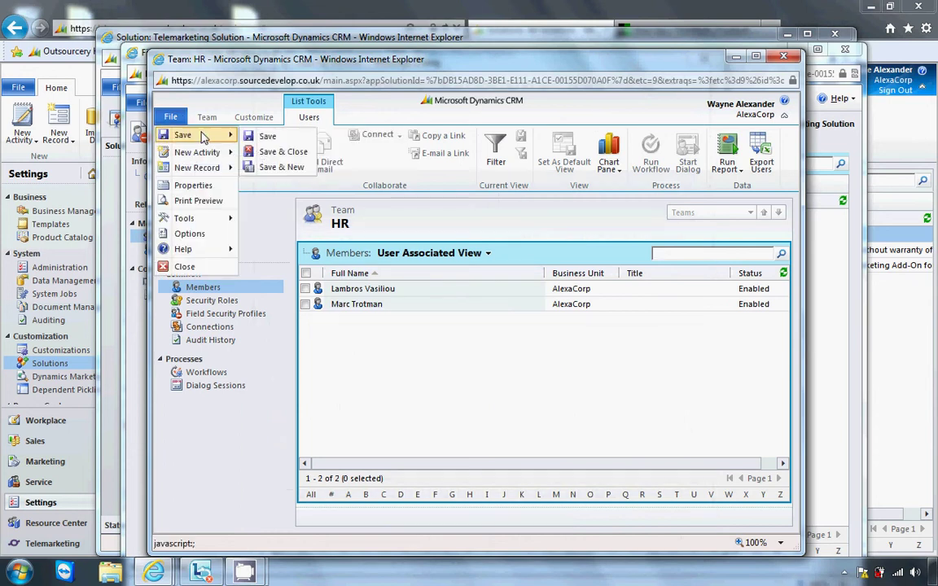
click(281, 152)
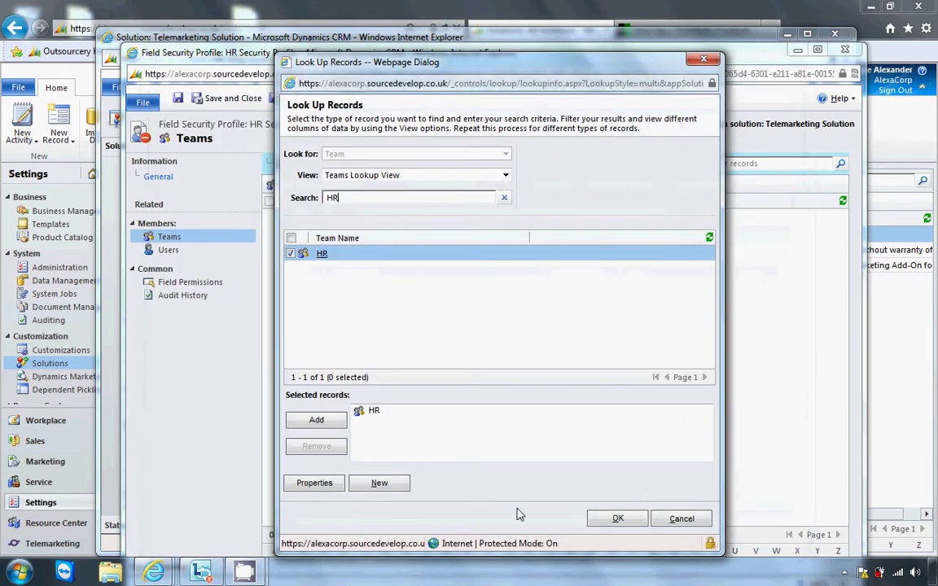
click(616, 518)
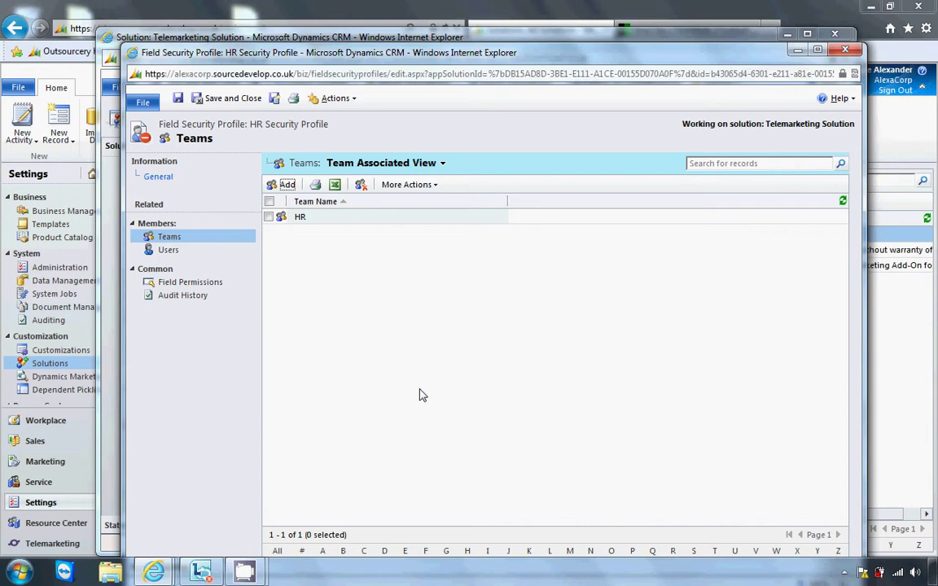
Set Allow Read, Allow Update and Allow Create to Yes for the Account's HR Secure Field in the profile's field permissions
click(231, 284)
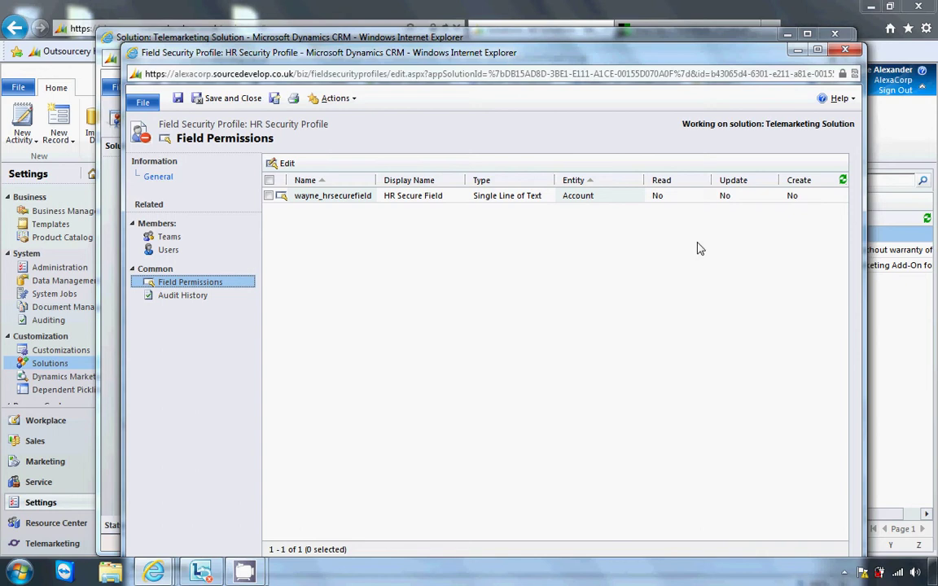
double_click(319, 202)
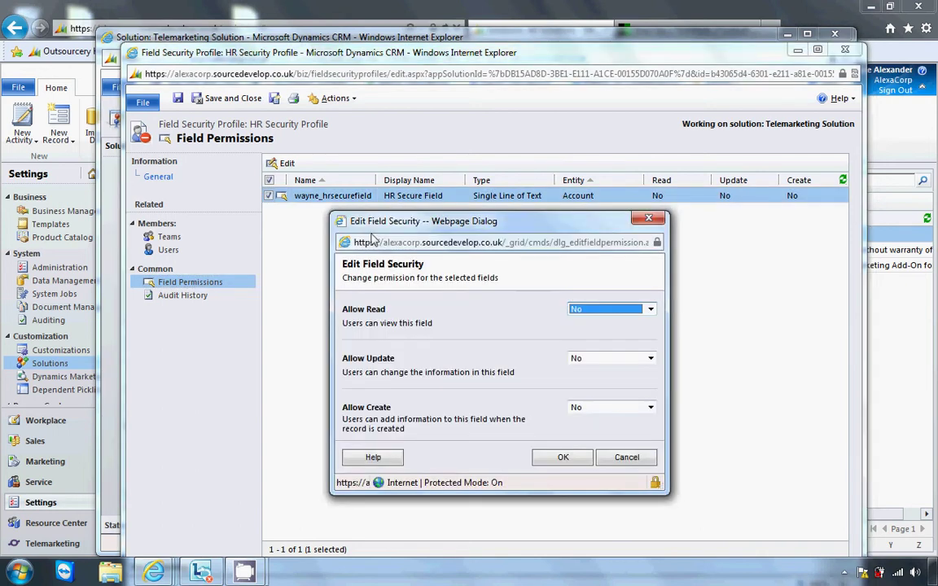
drag(383, 231, 324, 176)
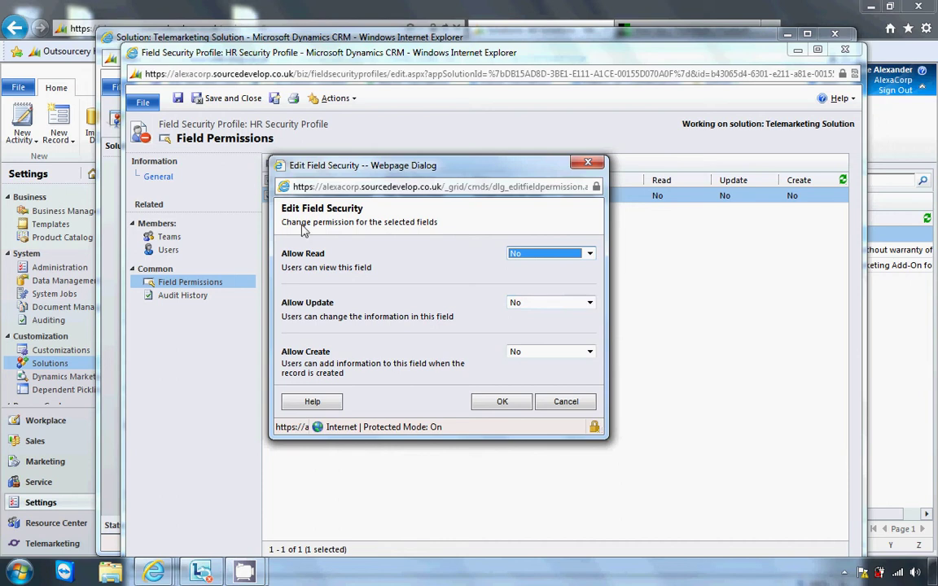
click(590, 302)
click(587, 315)
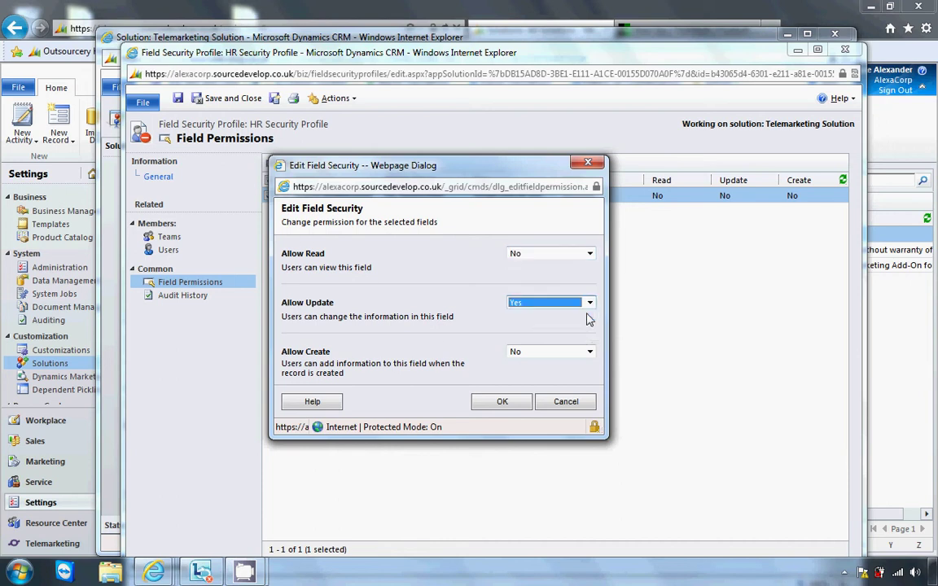
click(590, 253)
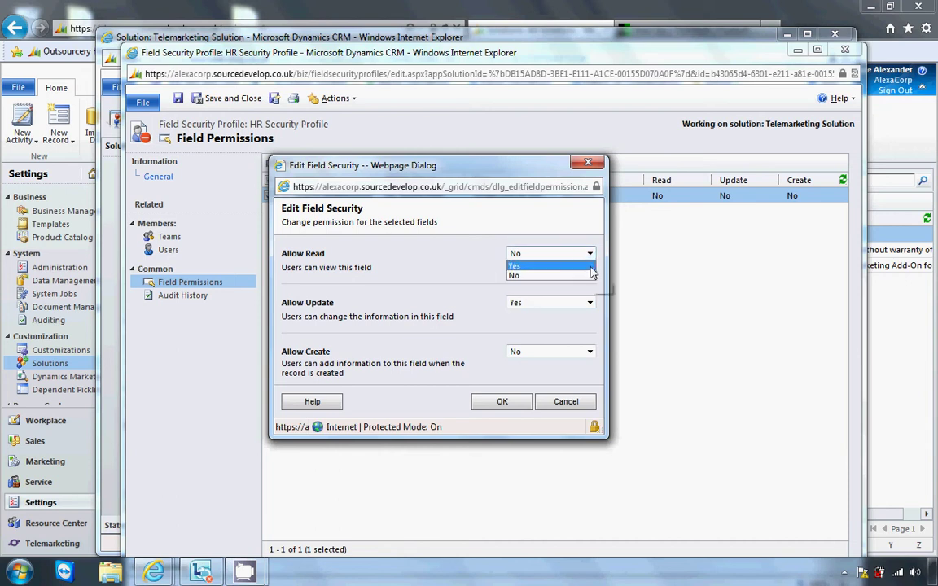
click(590, 266)
click(590, 351)
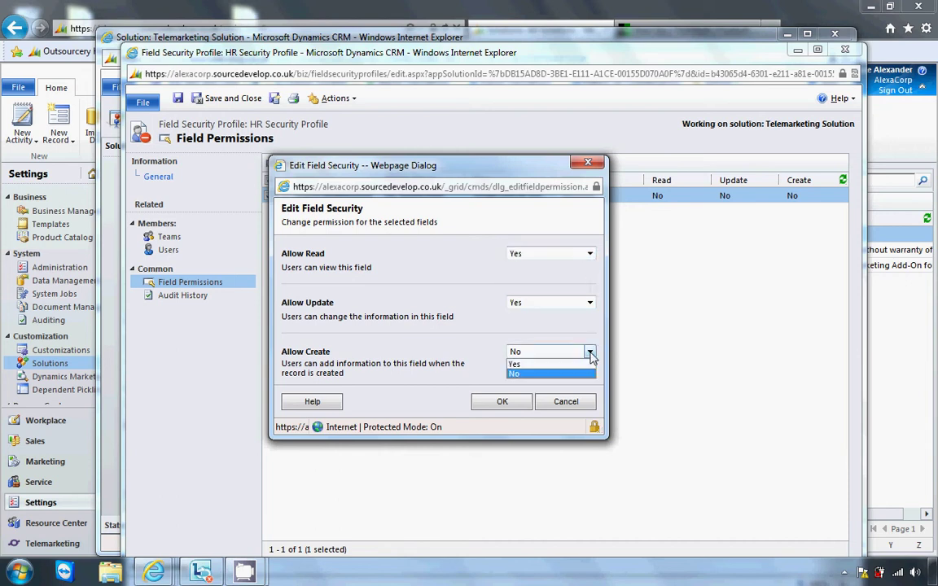
click(592, 364)
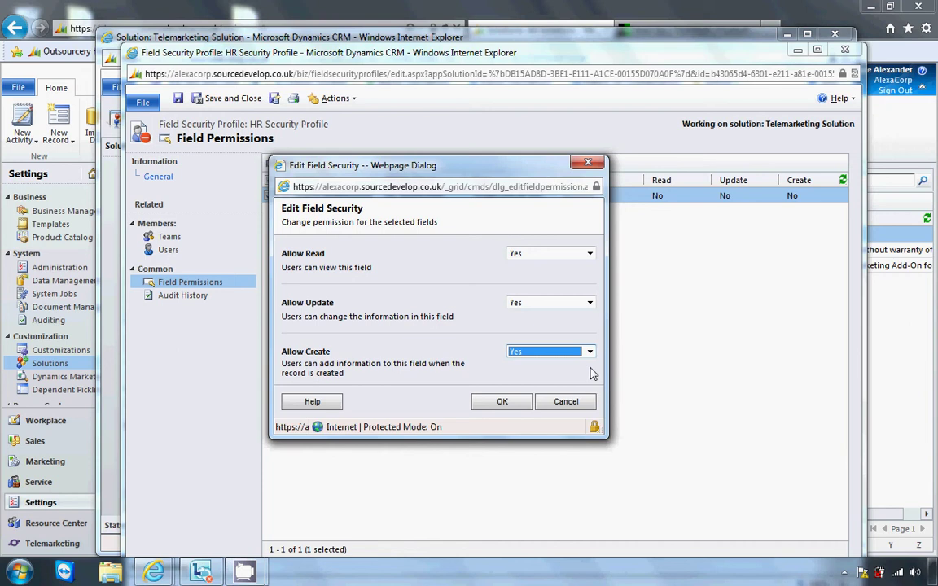
click(513, 408)
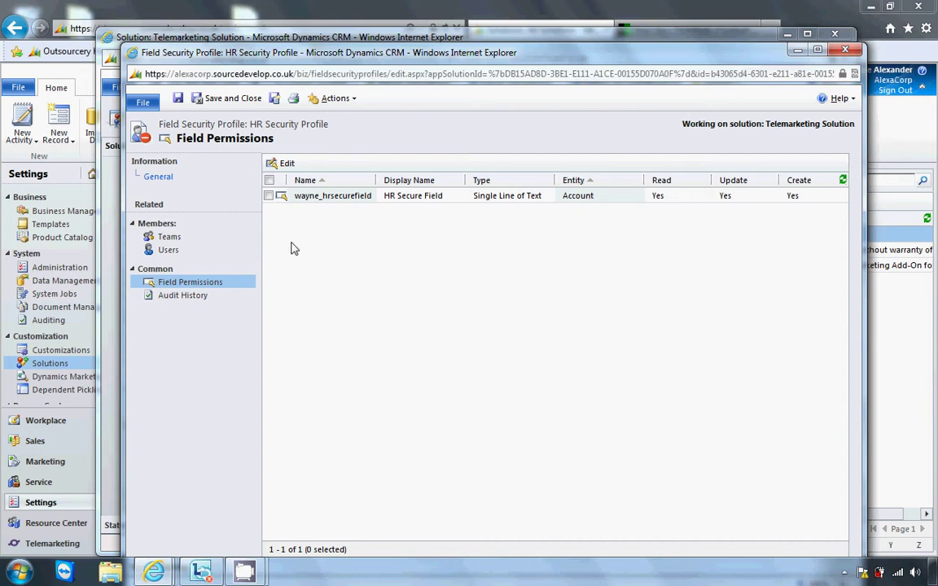
Save and close the HR Security Profile, and publish all customizations before closing the Telemarketing Solution
click(232, 99)
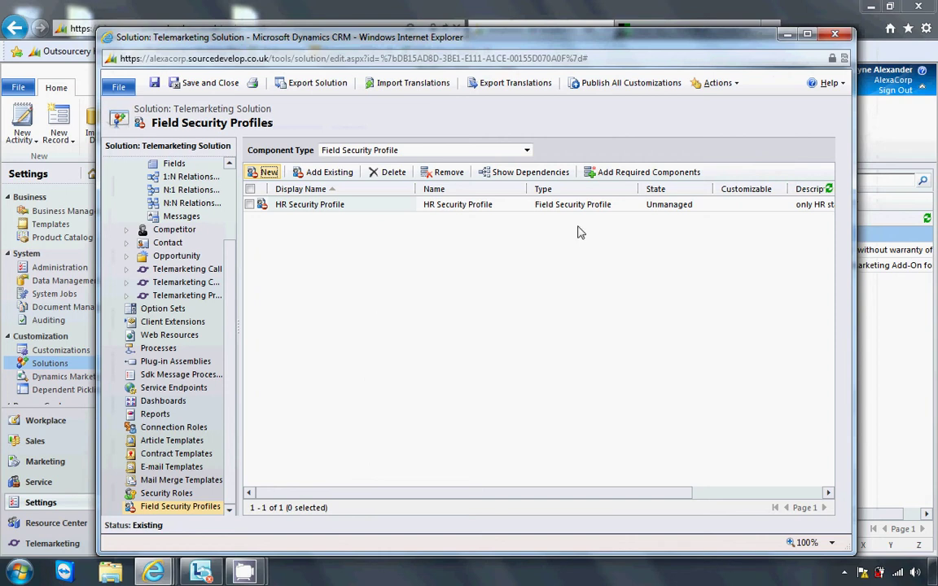
click(612, 85)
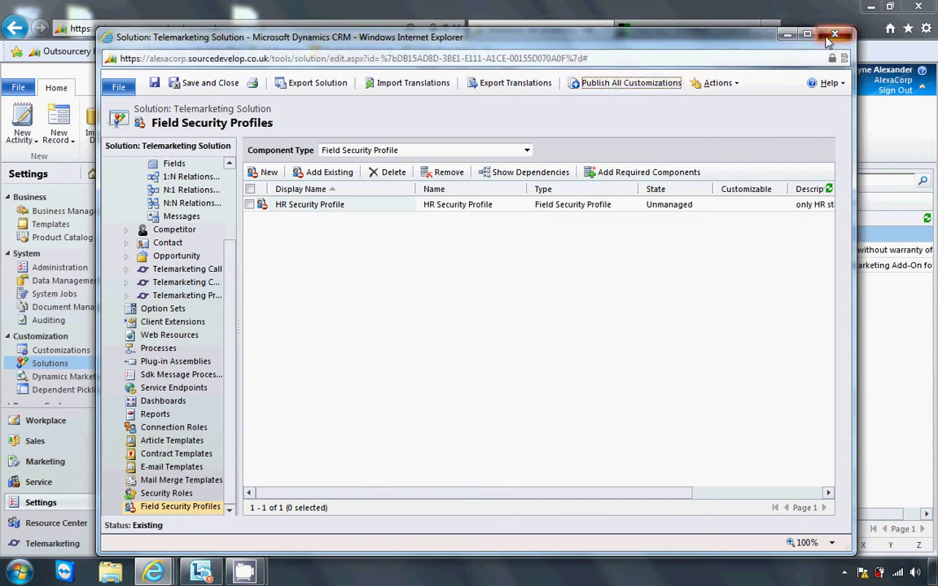
click(835, 34)
Open the Zero Degrees account from the Sales accounts list
click(73, 440)
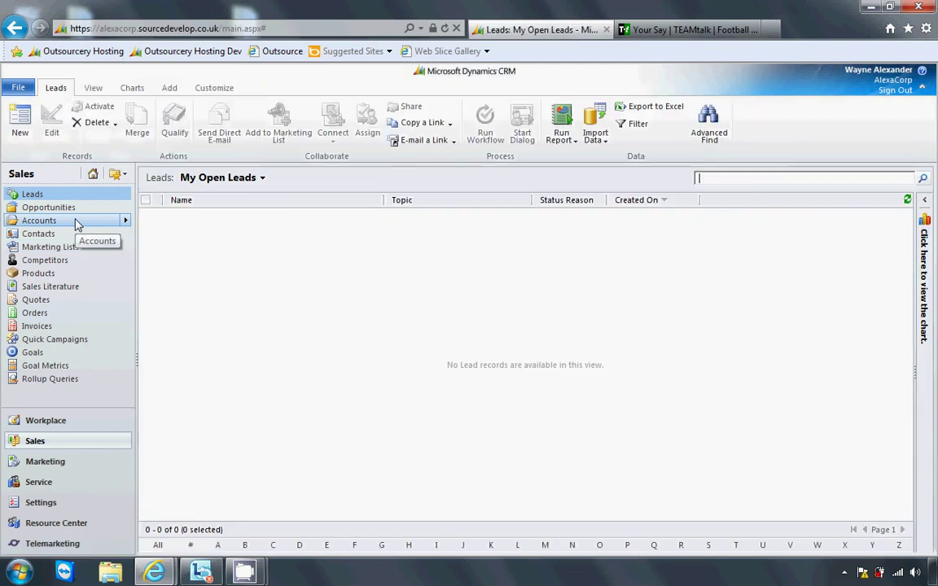
click(77, 223)
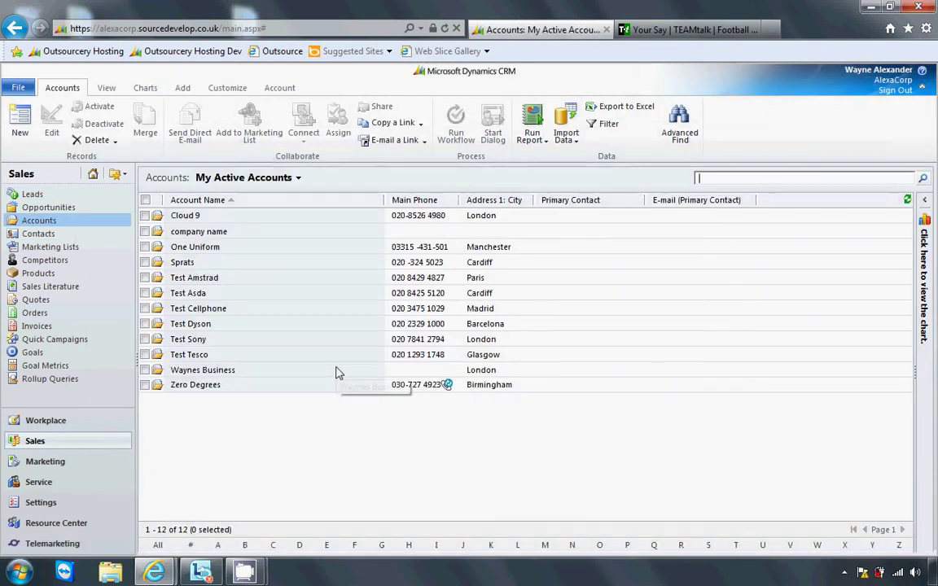
double_click(340, 386)
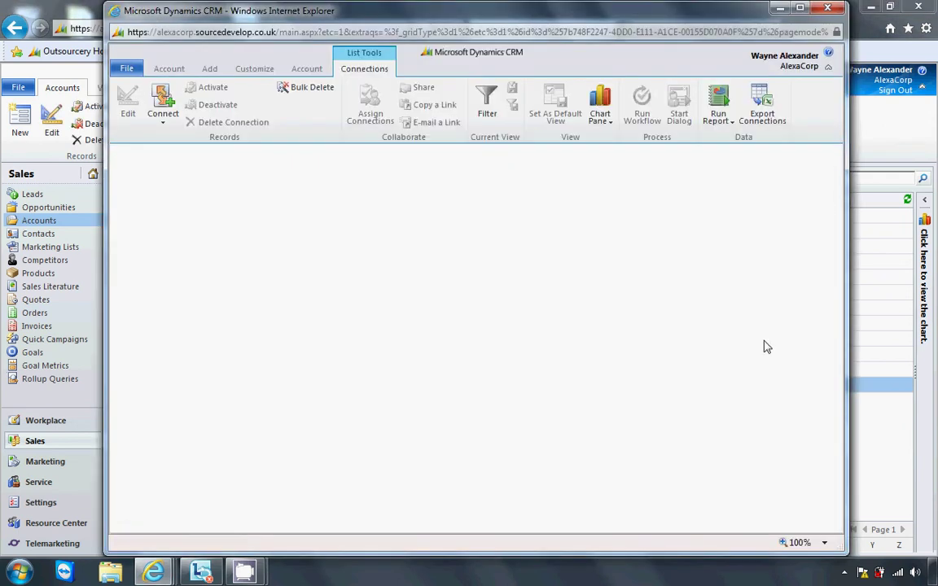
scroll(806, 244, down, 3)
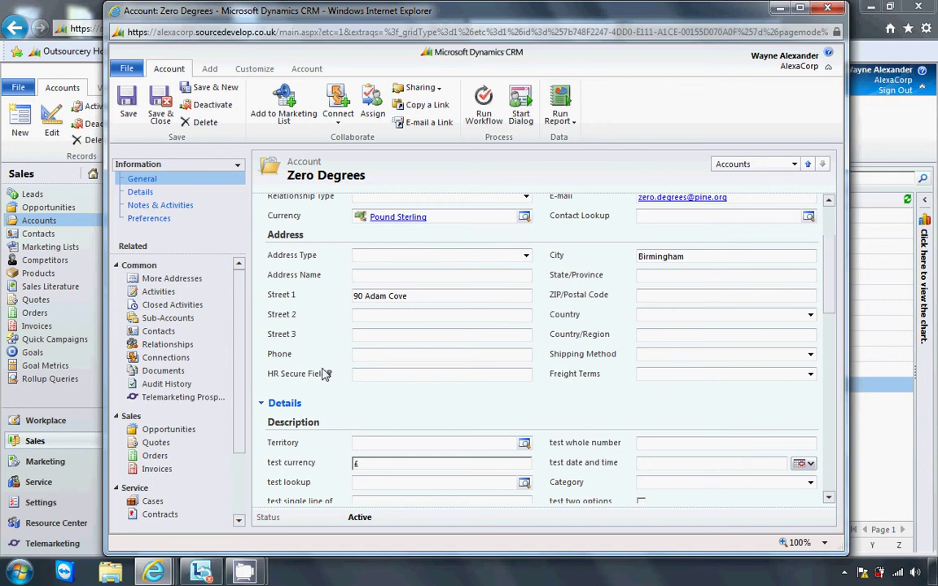
Enter "data" in the HR Secure Field of the Zero Degrees account and save the record
click(366, 376)
text(t)
key(BackSpace)
text(data)
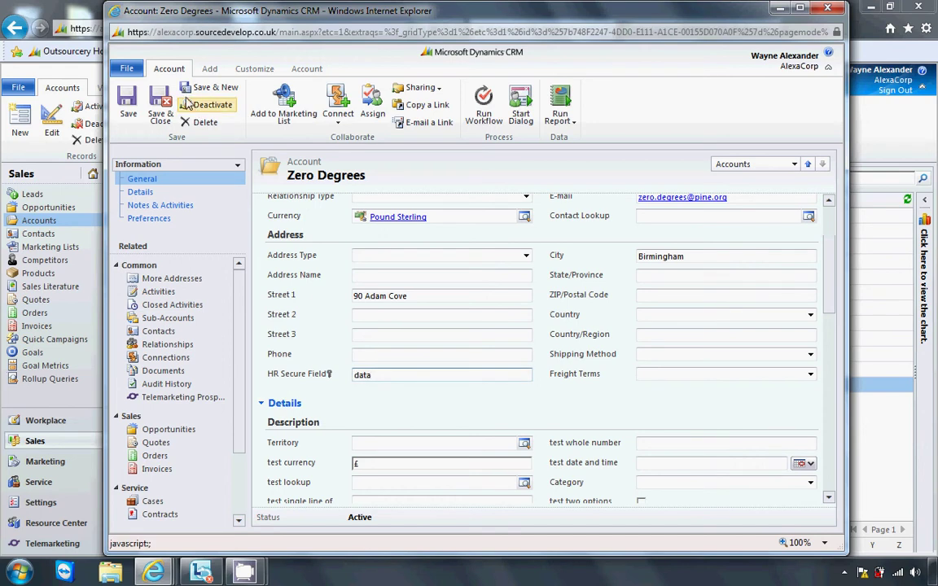
click(160, 108)
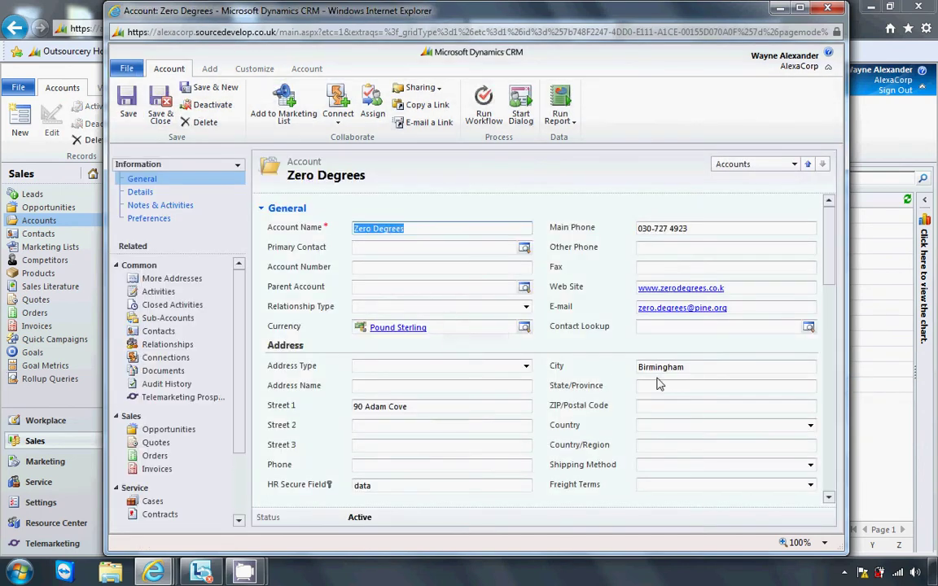
Check the saved HR Secure Field value on the Zero Degrees account, and close the record
scroll(829, 296, down, 2)
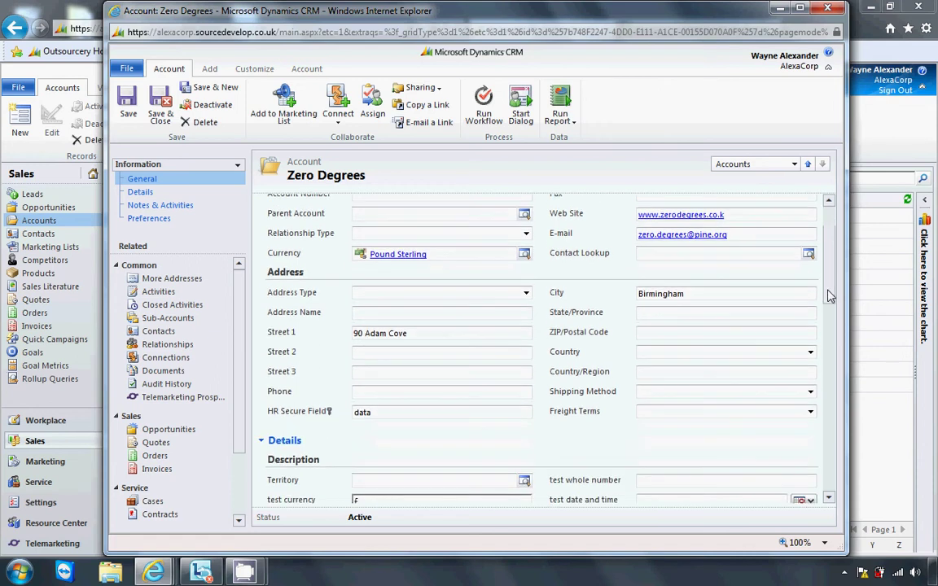
drag(407, 413, 359, 413)
click(367, 415)
double_click(360, 413)
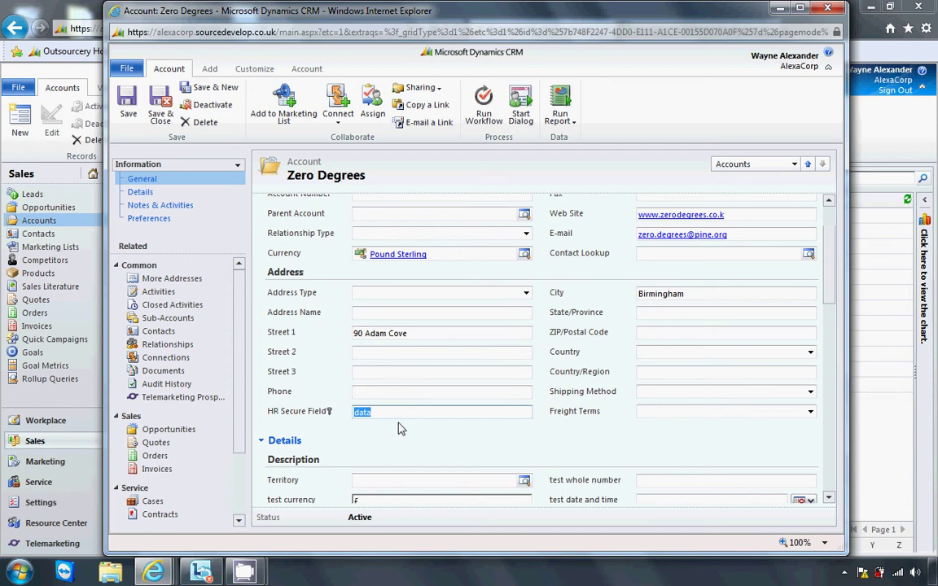
drag(376, 413, 360, 414)
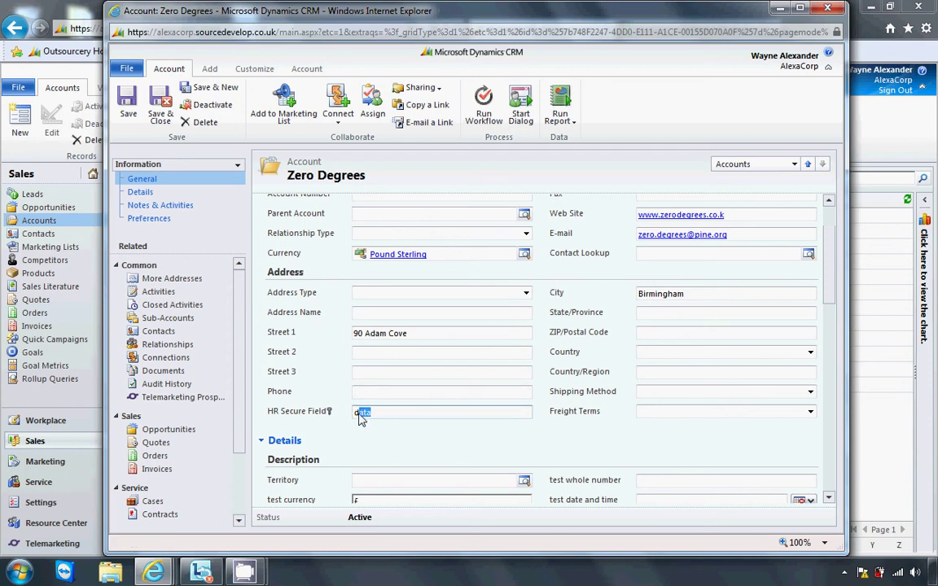
click(824, 7)
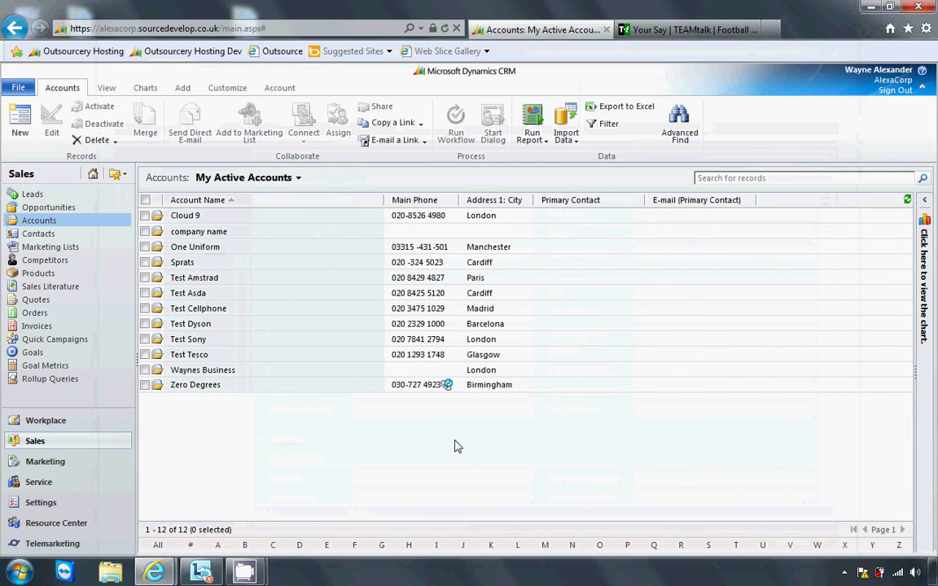